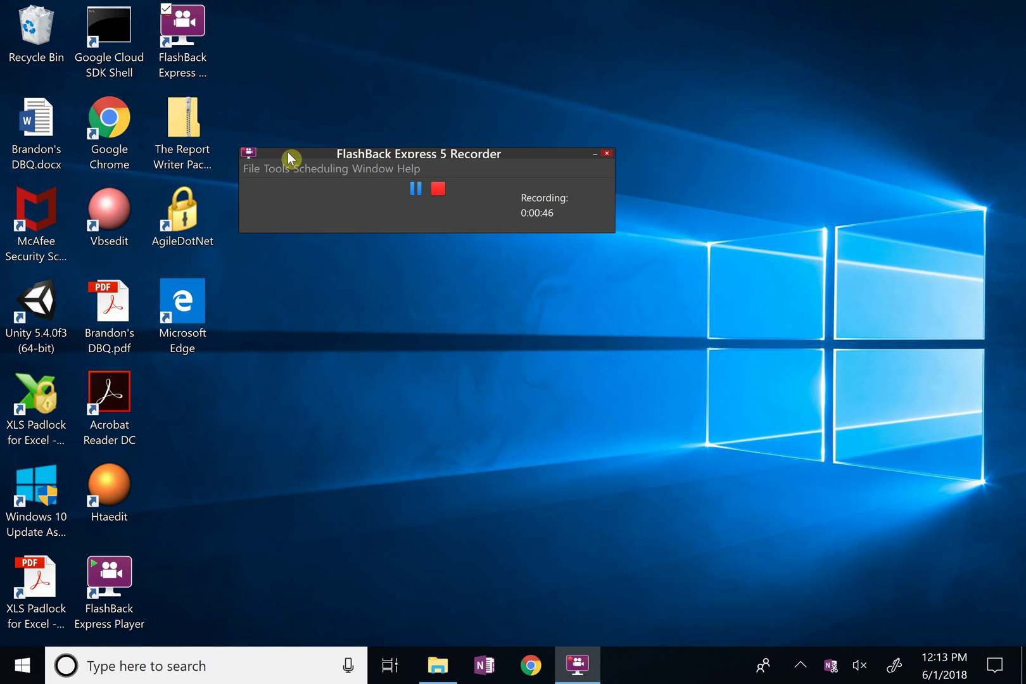
# - Open Client Supplied Template Document from the Report Writer Example Project folder
pyautogui.moveTo(286, 149); pyautogui.dragTo(280, 45)
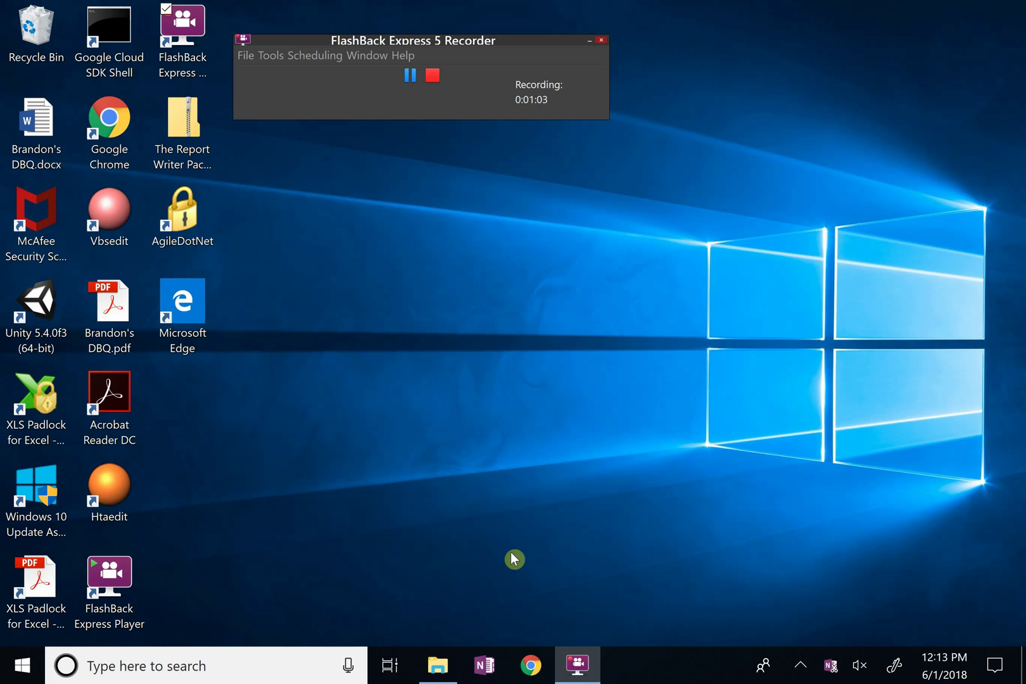
pyautogui.click(446, 666)
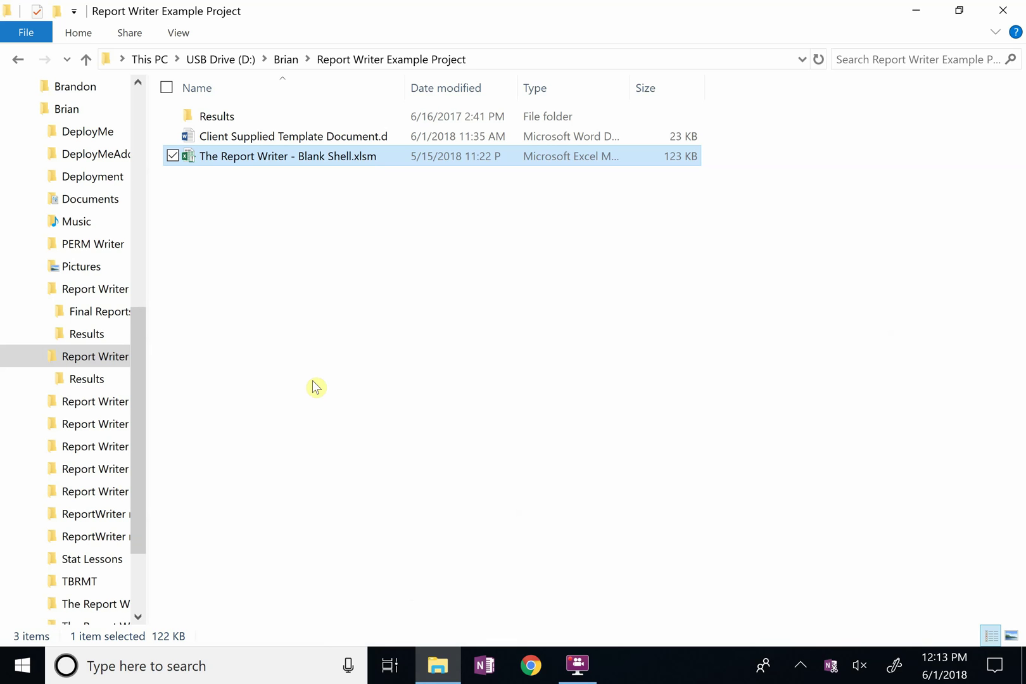
pyautogui.click(257, 140)
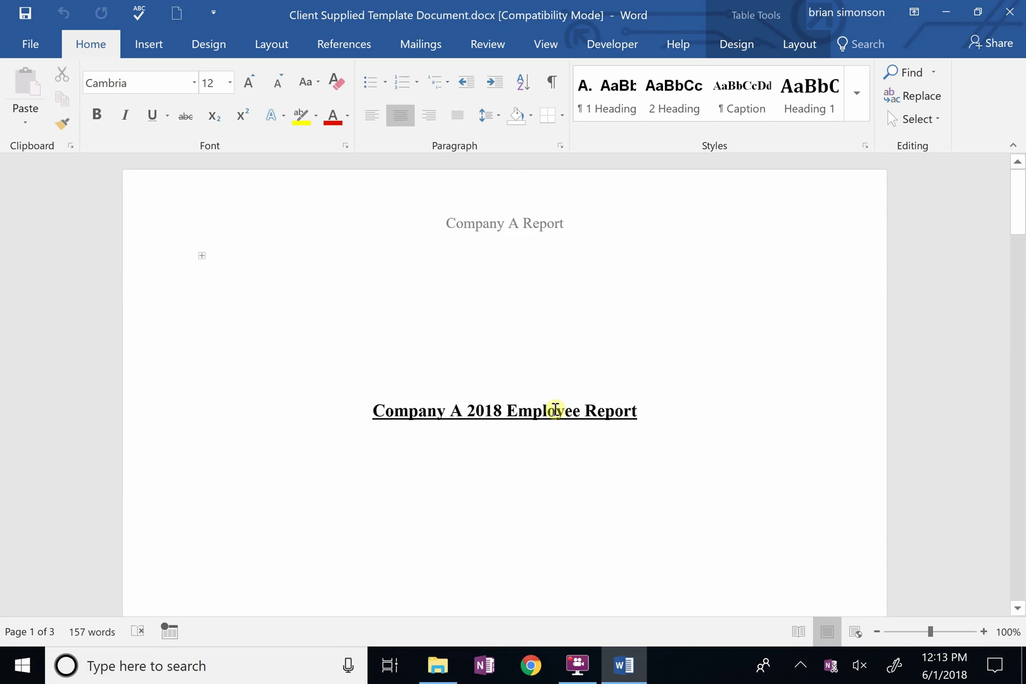
# - Examine the template's contents page, section headings and table, chart and bullet list placeholders, and close the document
pyautogui.click(1017, 475)
pyautogui.click(1016, 476)
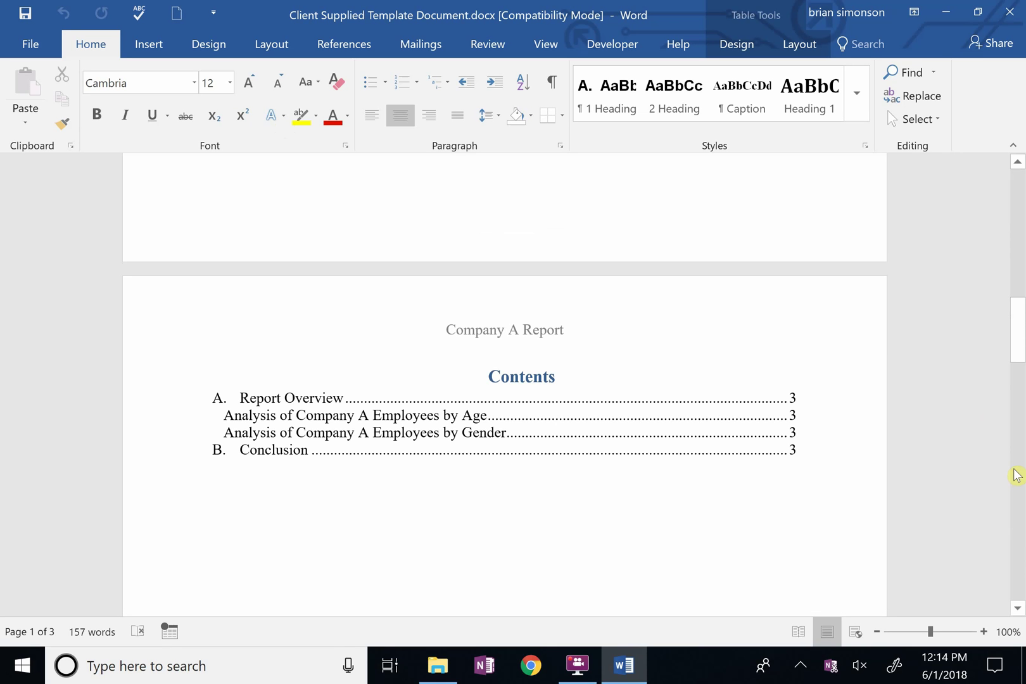
pyautogui.click(1017, 476)
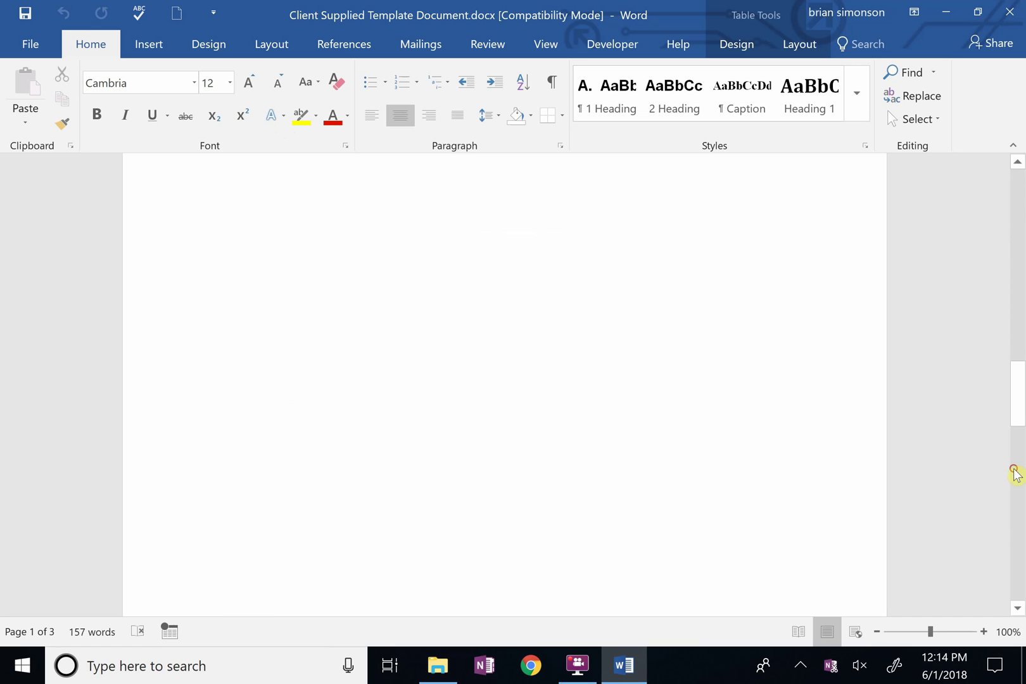
pyautogui.click(1017, 476)
pyautogui.moveTo(1015, 472); pyautogui.dragTo(1016, 515)
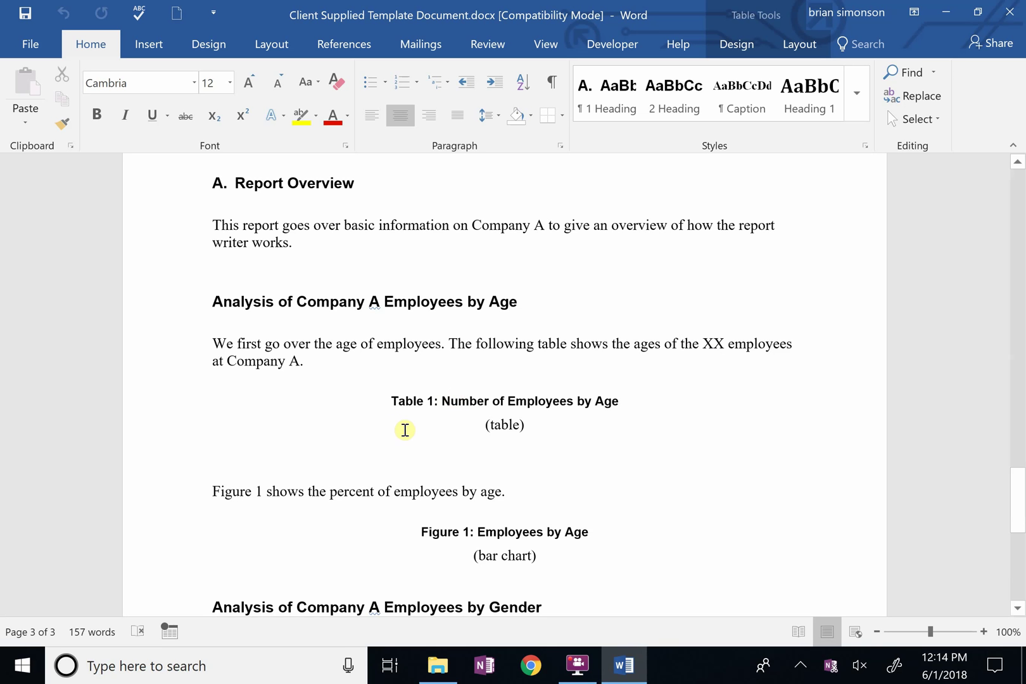
pyautogui.scroll(1, 403, 428)
pyautogui.scroll(-2, 406, 430)
pyautogui.scroll(-3, 404, 429)
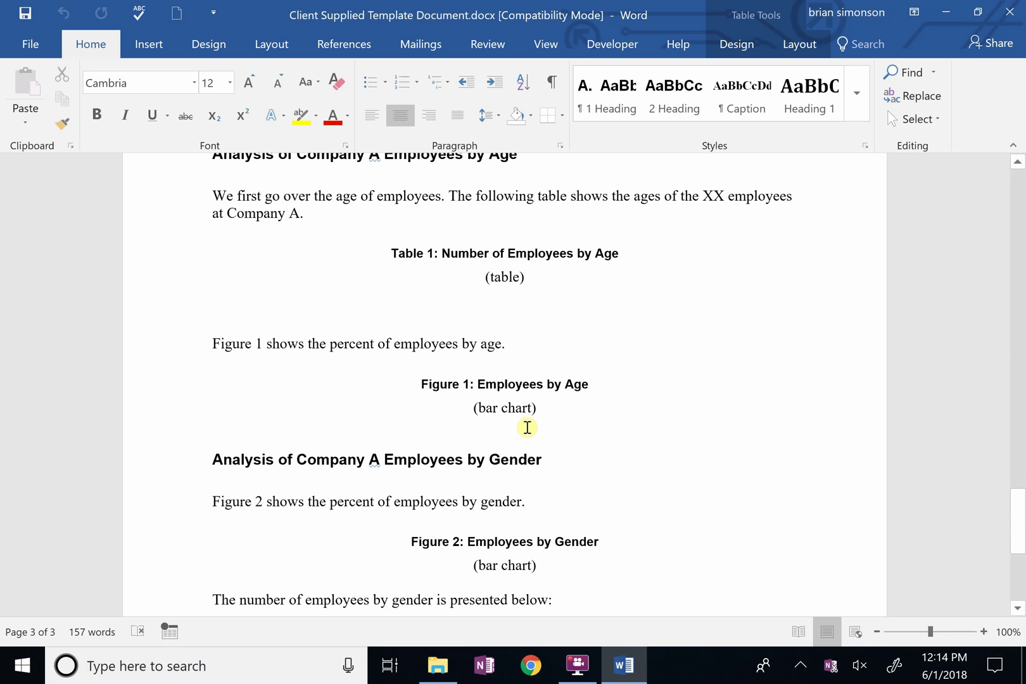
pyautogui.scroll(-5, 527, 427)
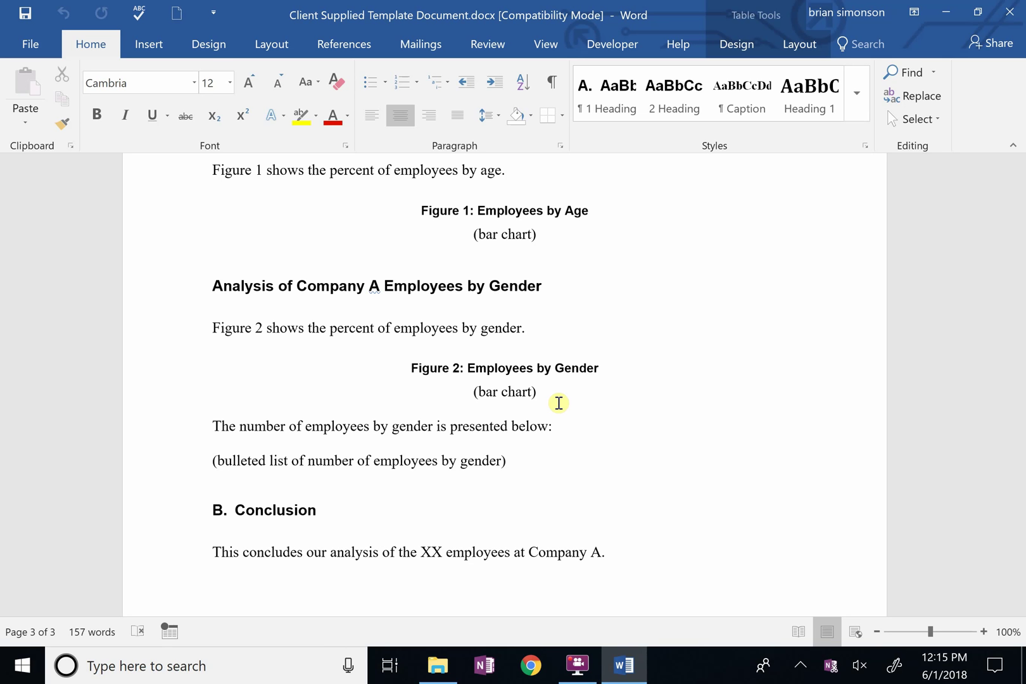
pyautogui.scroll(-3, 559, 403)
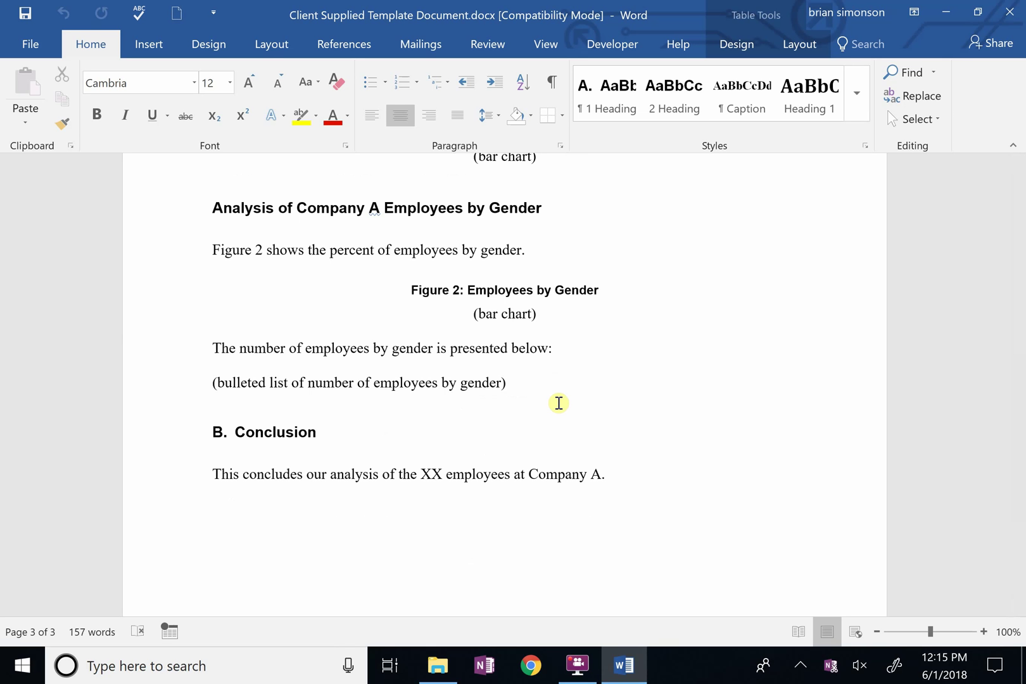
pyautogui.scroll(15, 559, 403)
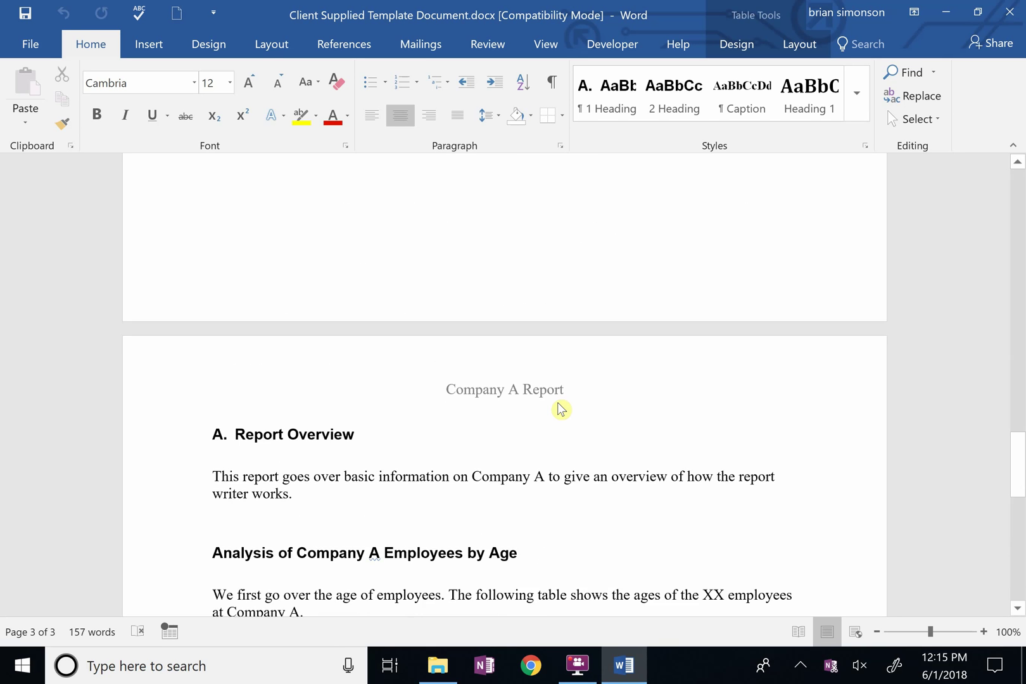
pyautogui.scroll(10, 559, 403)
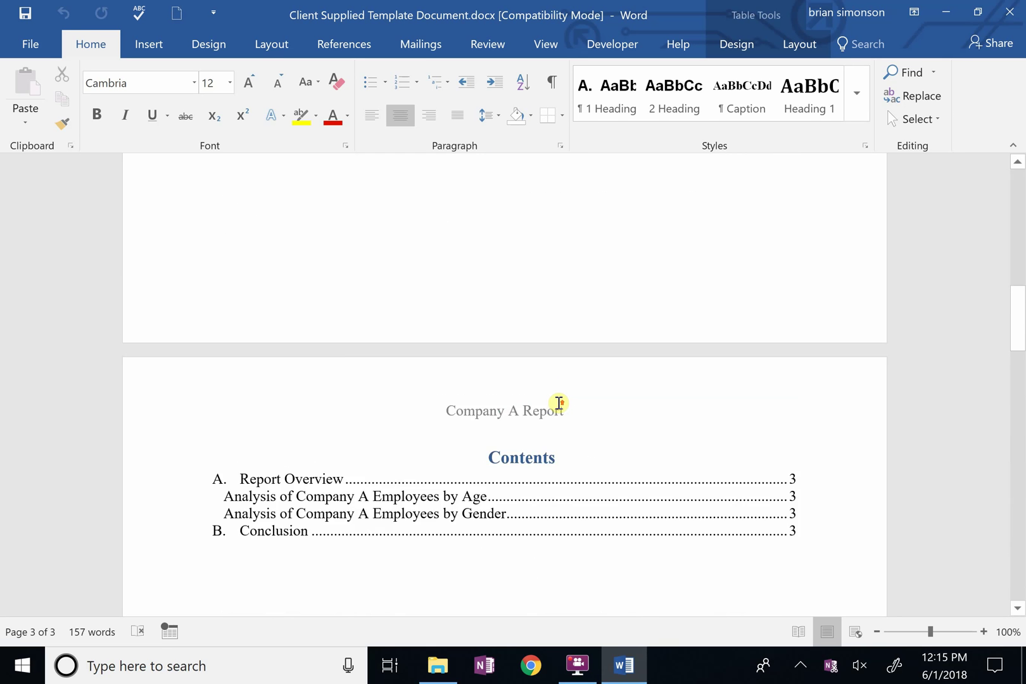
pyautogui.scroll(8, 559, 403)
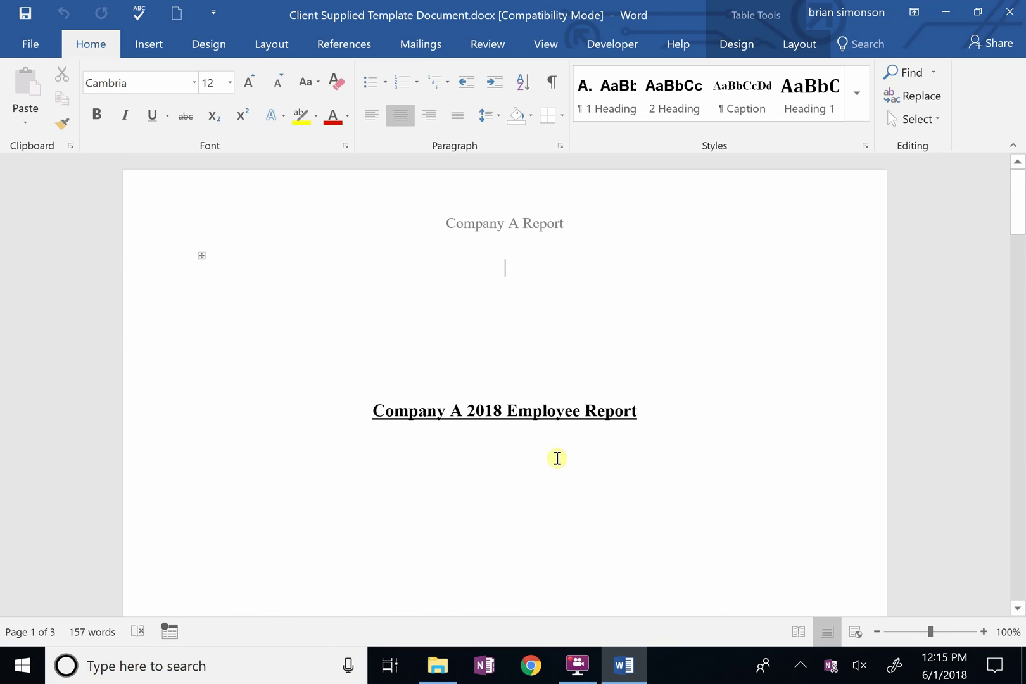
pyautogui.click(1008, 11)
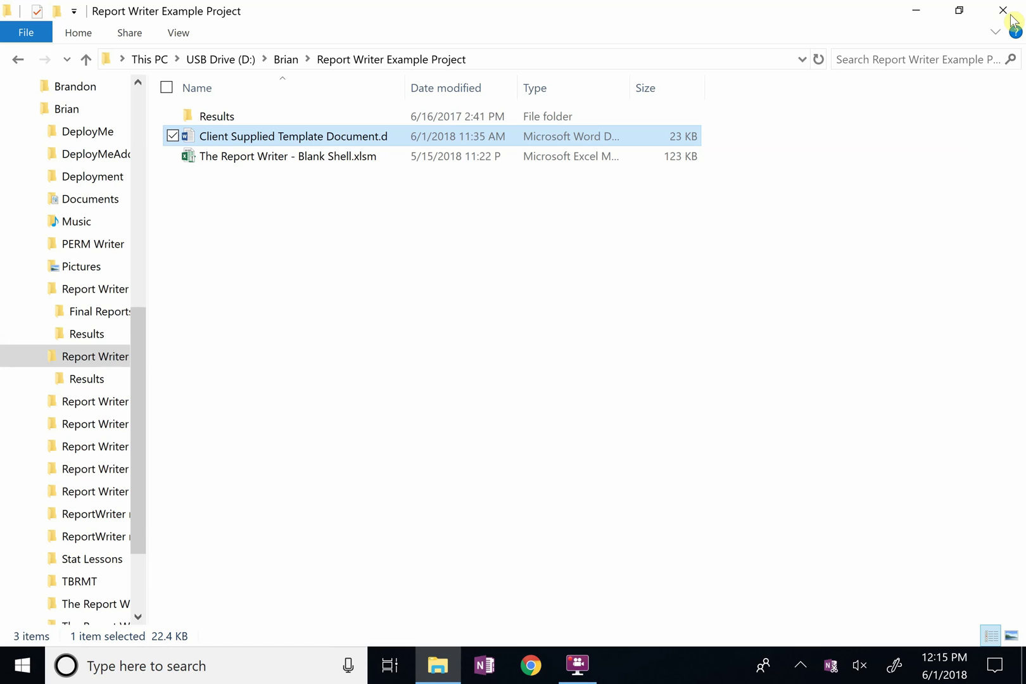
# - Open CompA_Table1.csv from the Results folder, check its layout and close it
pyautogui.doubleClick(218, 118)
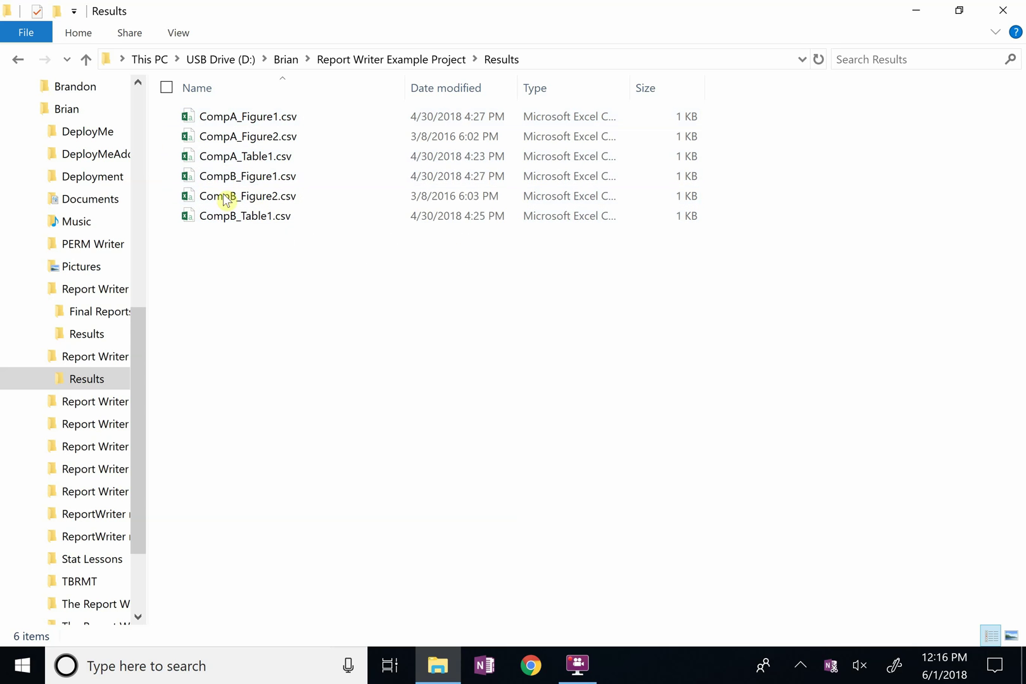
pyautogui.click(219, 158)
pyautogui.doubleClick(218, 158)
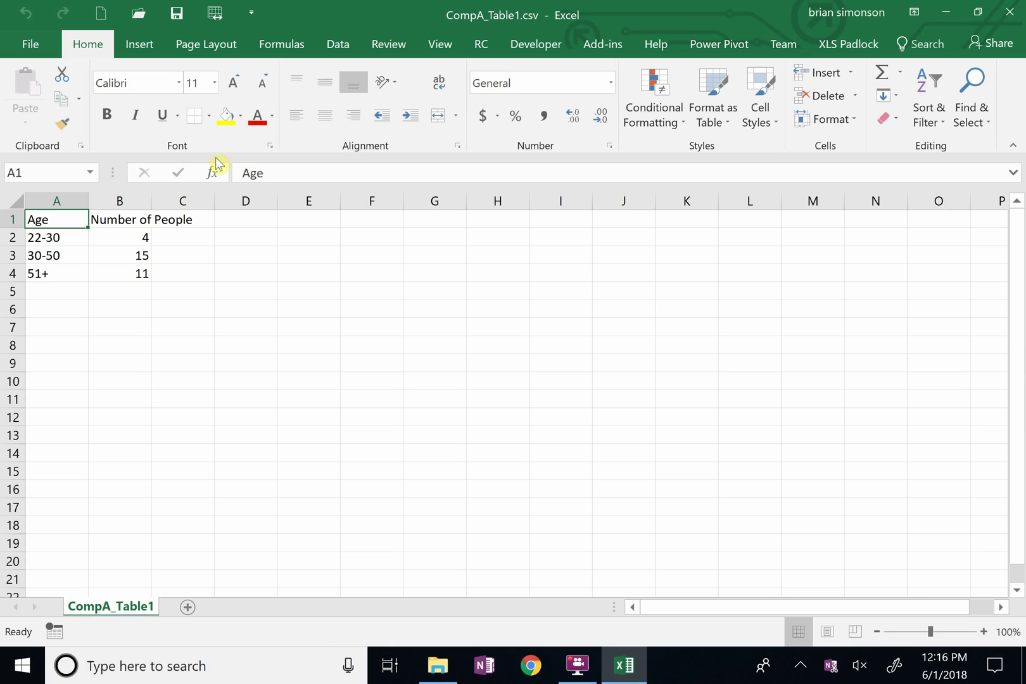
pyautogui.click(1014, 12)
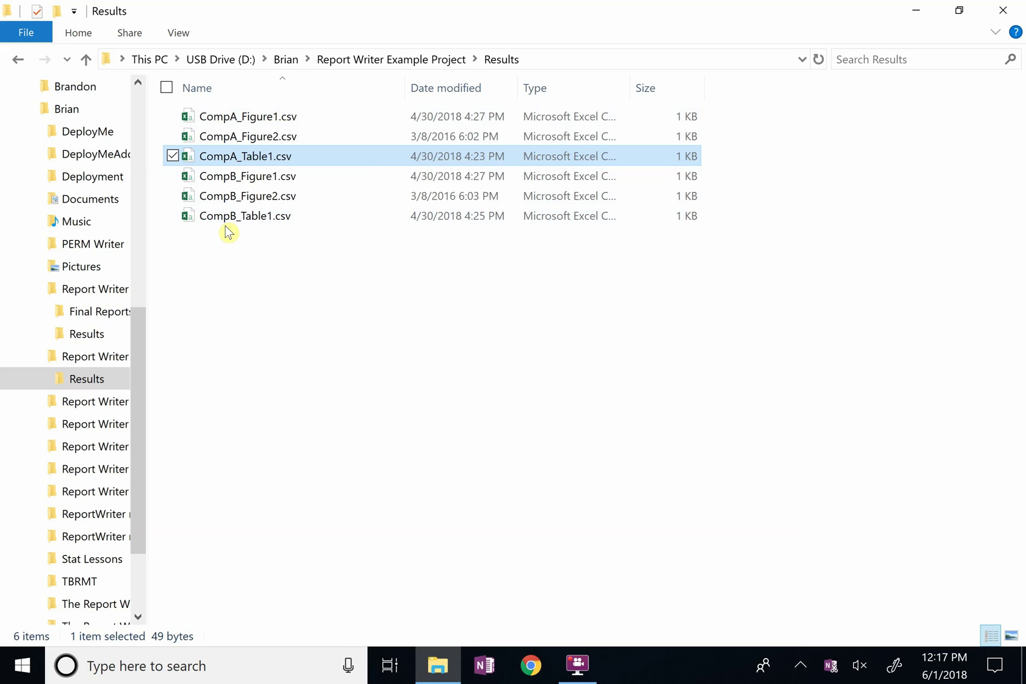
# - Open The Report Writer - Blank Shell.xlsm from the project folder and display its Welcome worksheet
pyautogui.click(18, 60)
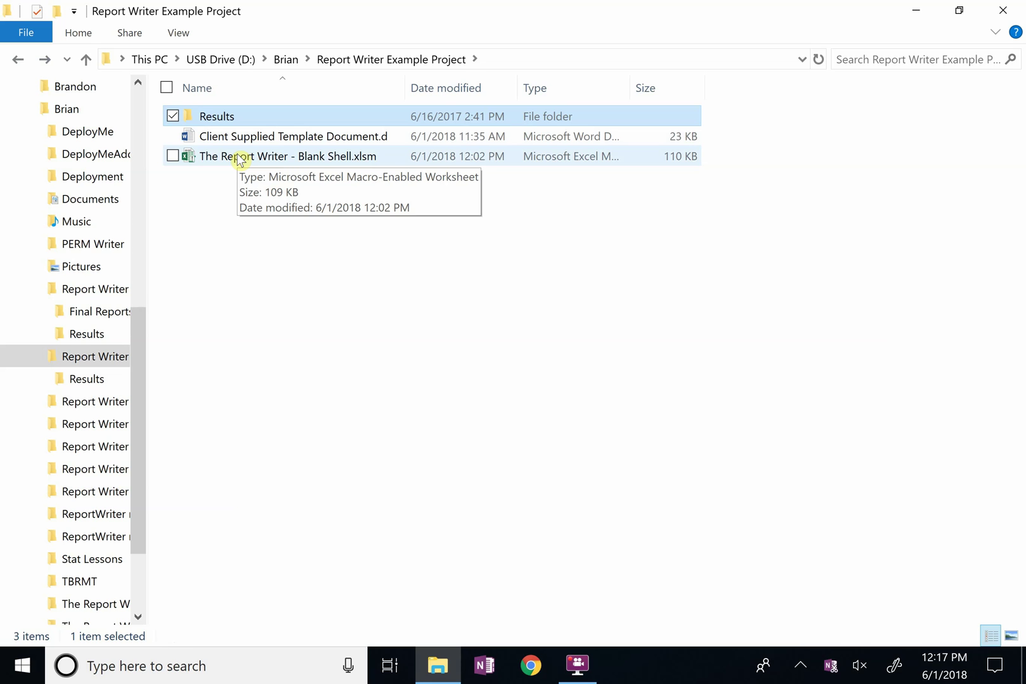
pyautogui.doubleClick(240, 158)
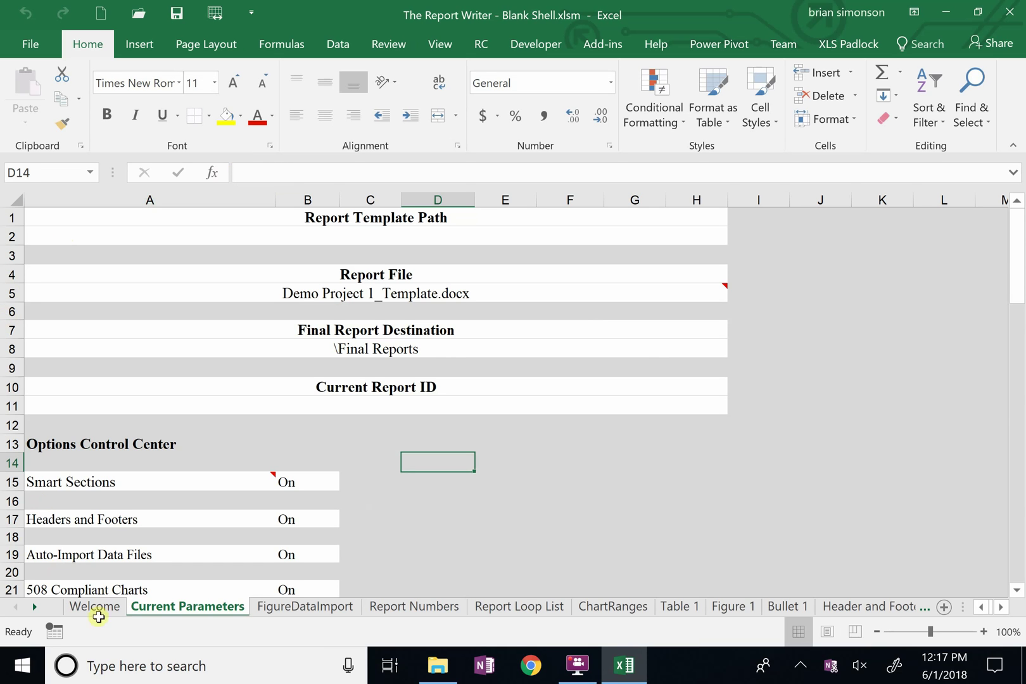
pyautogui.click(95, 610)
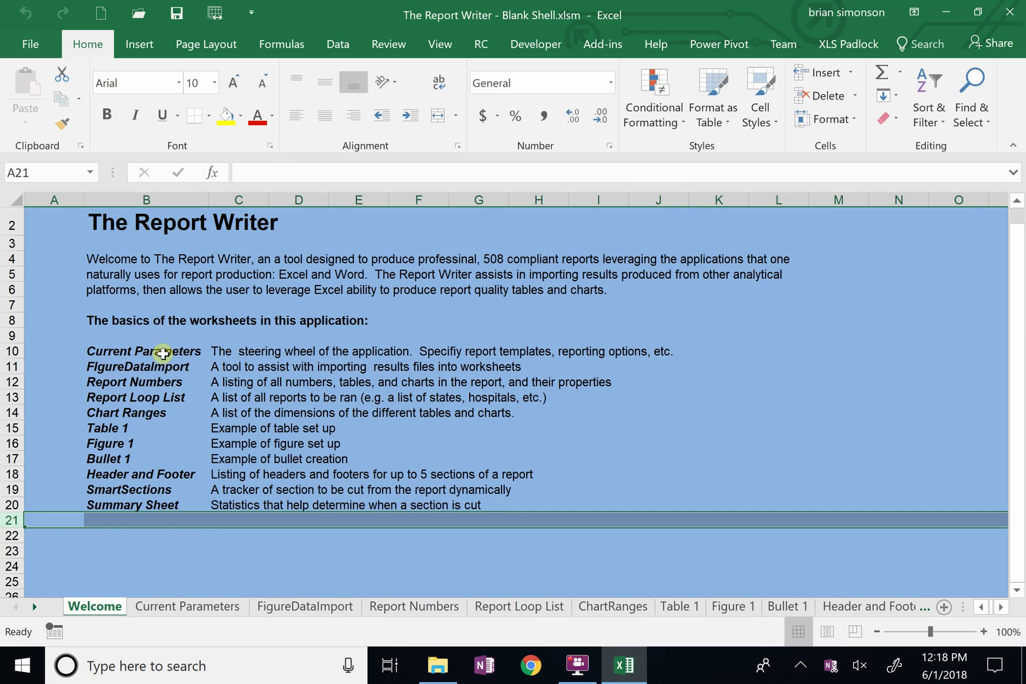
# - Select the empty Report Template Path cell on the Current Parameters sheet and copy the Report Writer Example Project folder's path from File Explorer
pyautogui.click(168, 609)
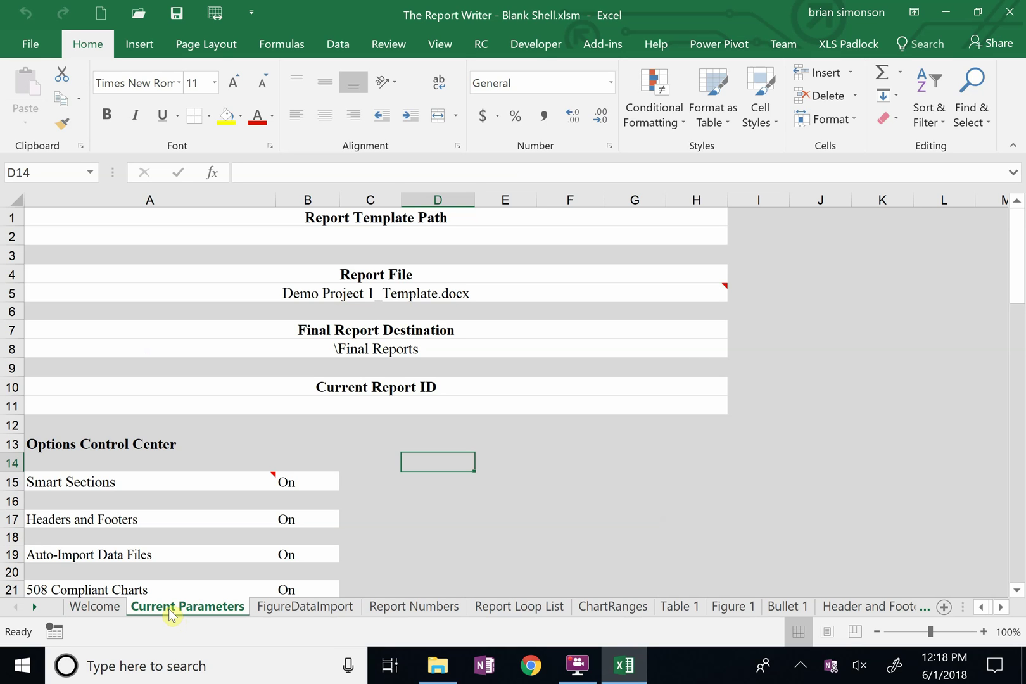
pyautogui.click(331, 236)
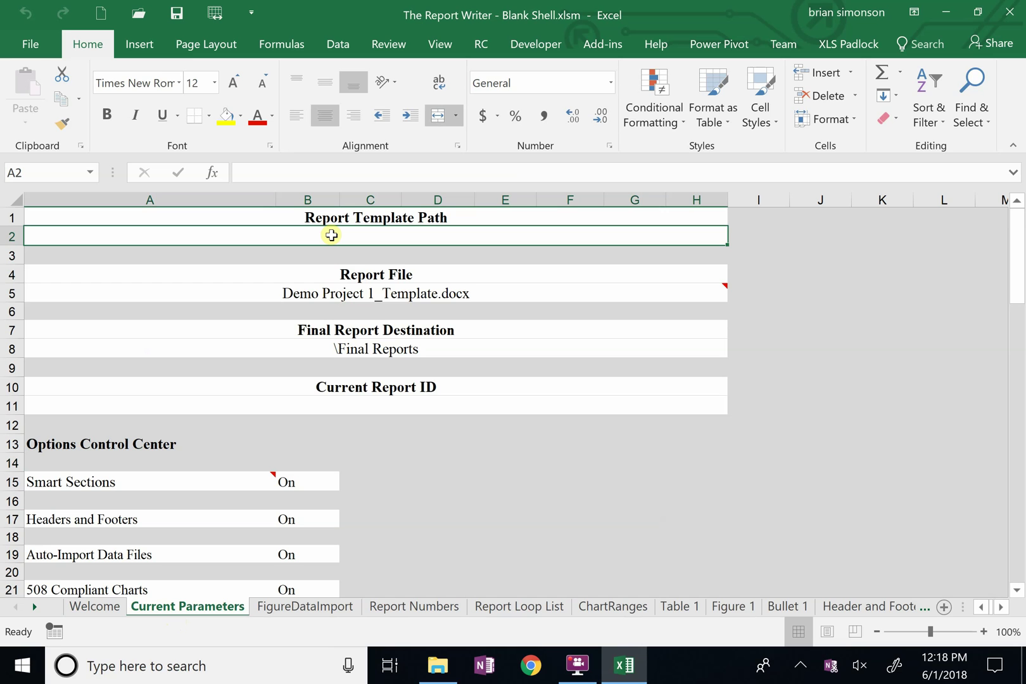
pyautogui.click(432, 667)
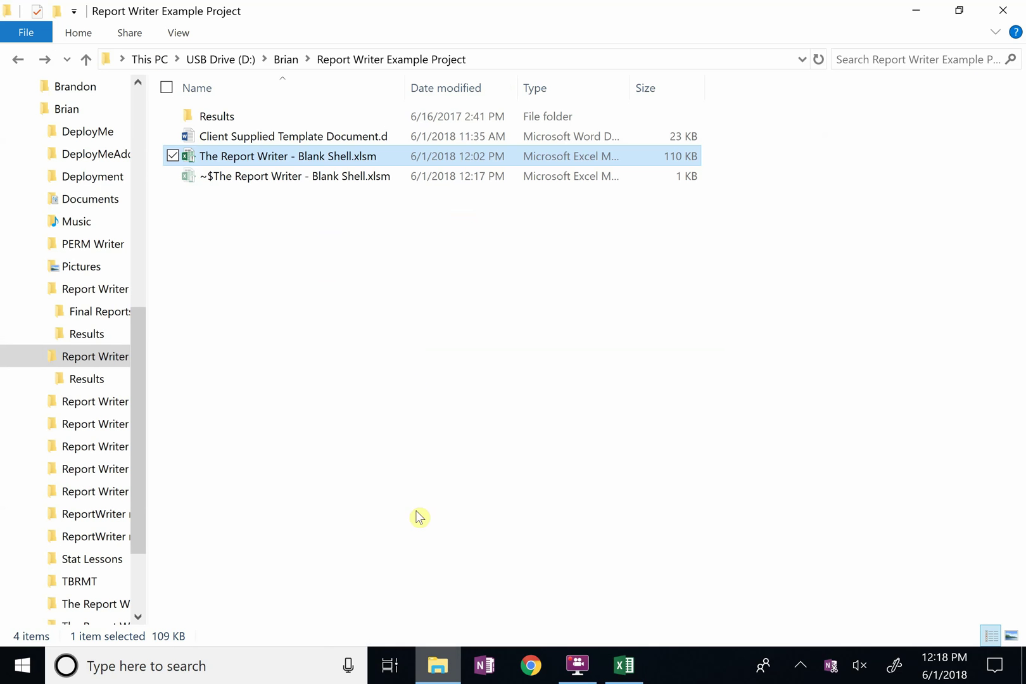
pyautogui.click(275, 141)
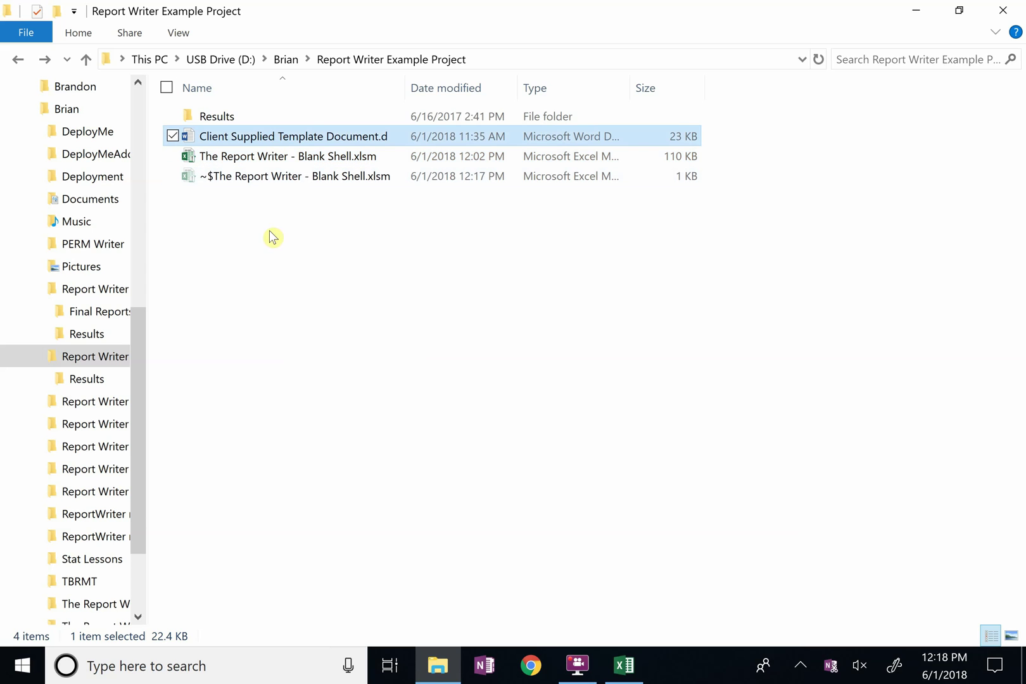
pyautogui.click(482, 60)
pyautogui.hotkey('ctrl', 'c')
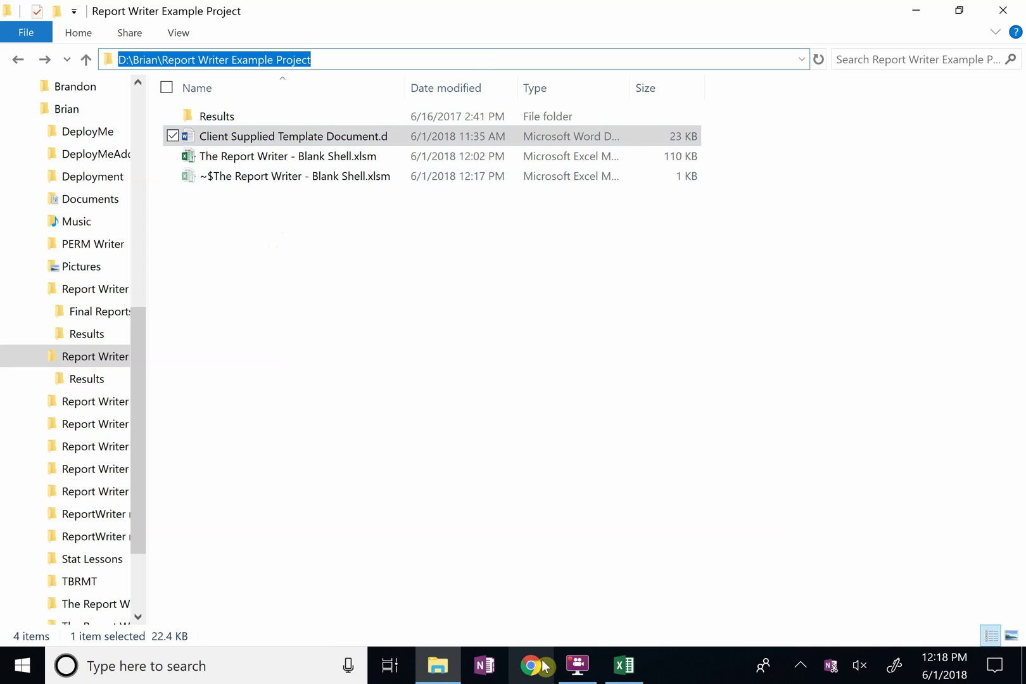
# - Switch back to the Excel workbook and enter the copied folder path as the Report Template Path in cell A2
pyautogui.moveTo(624, 665)
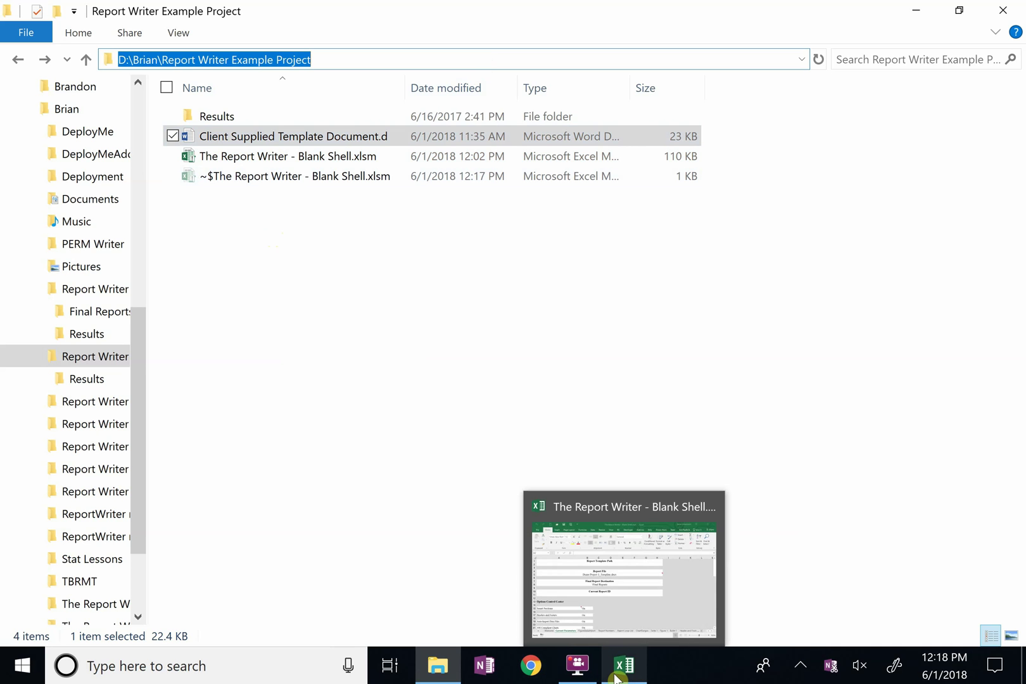
pyautogui.click(577, 505)
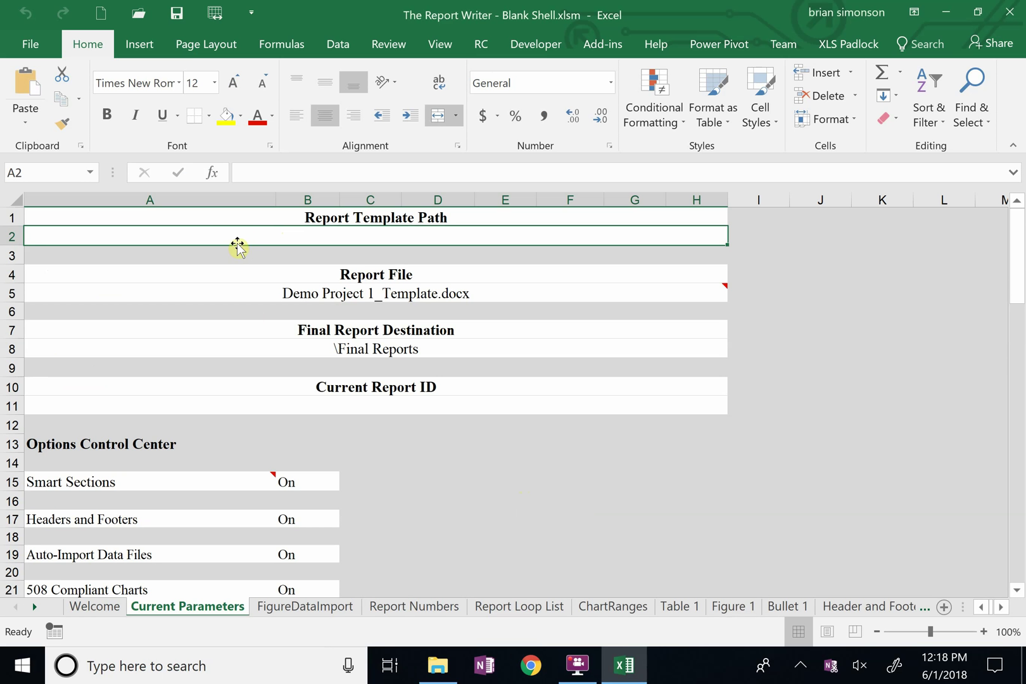
pyautogui.click(242, 175)
pyautogui.click(239, 172)
pyautogui.hotkey('ctrl', 'v')
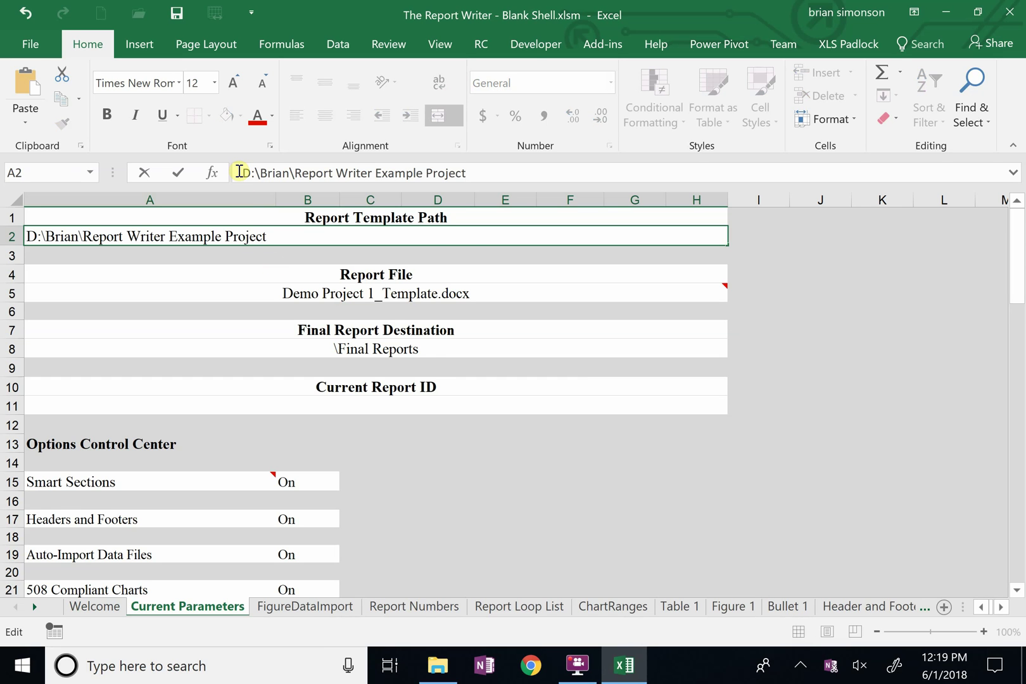
pyautogui.press('Return')
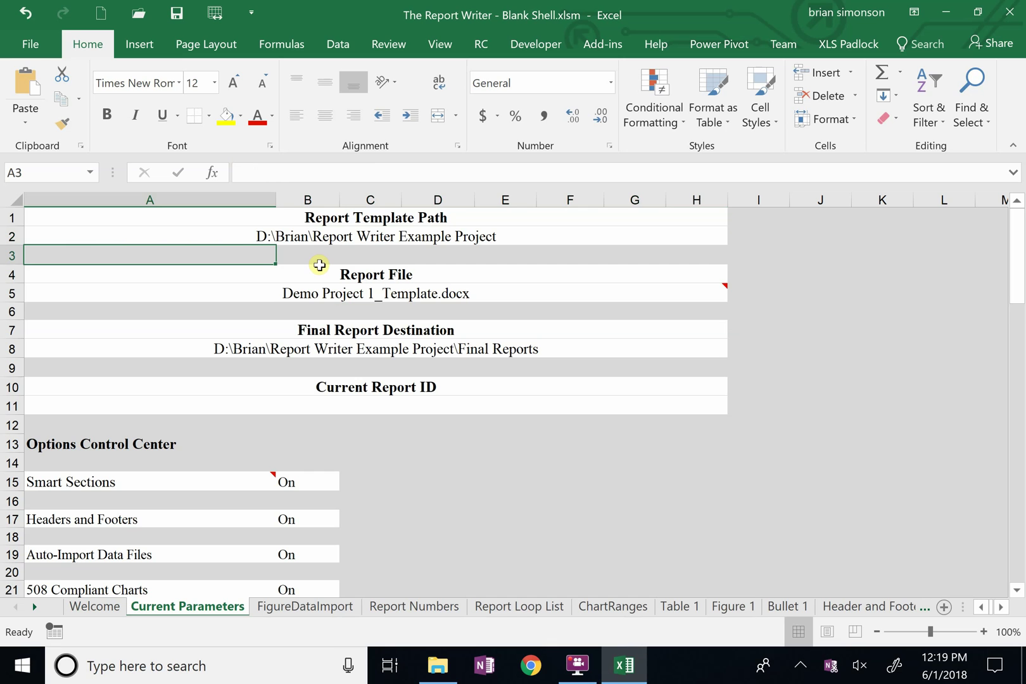
# - Switch to File Explorer and make a copy of Client Supplied Template Document in the same project folder
pyautogui.click(347, 294)
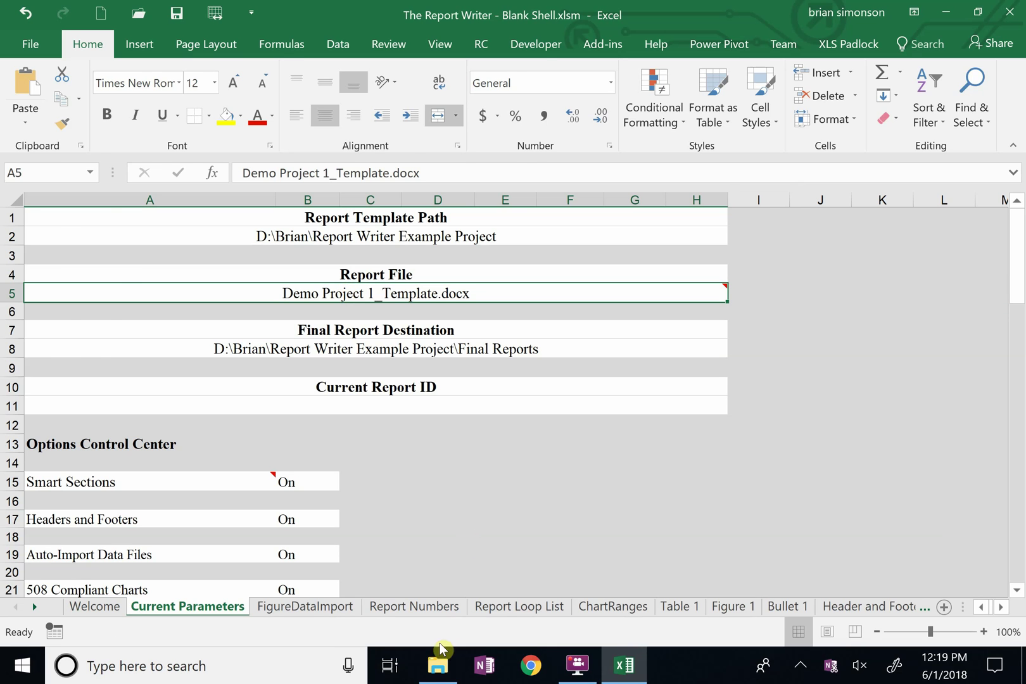
pyautogui.click(438, 664)
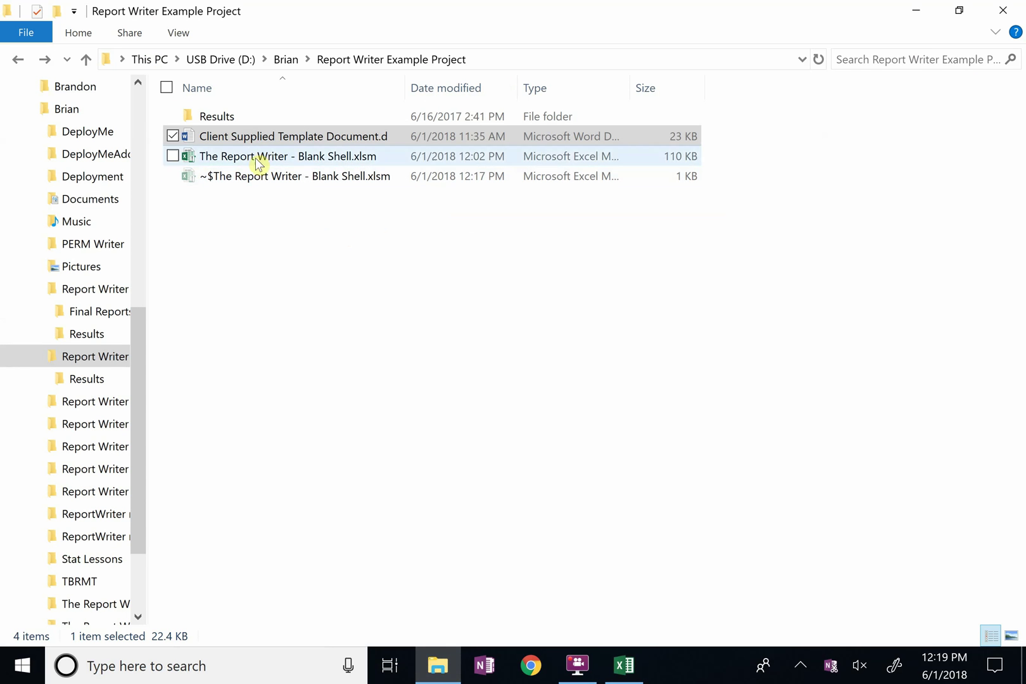
pyautogui.click(255, 235)
pyautogui.click(252, 139)
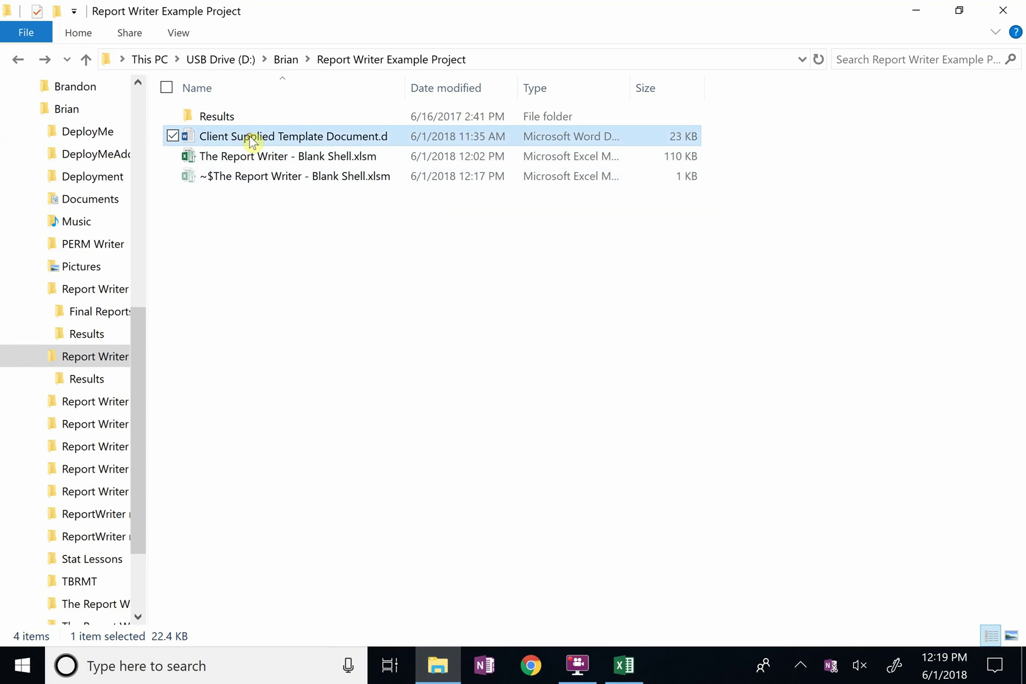
pyautogui.rightClick(252, 140)
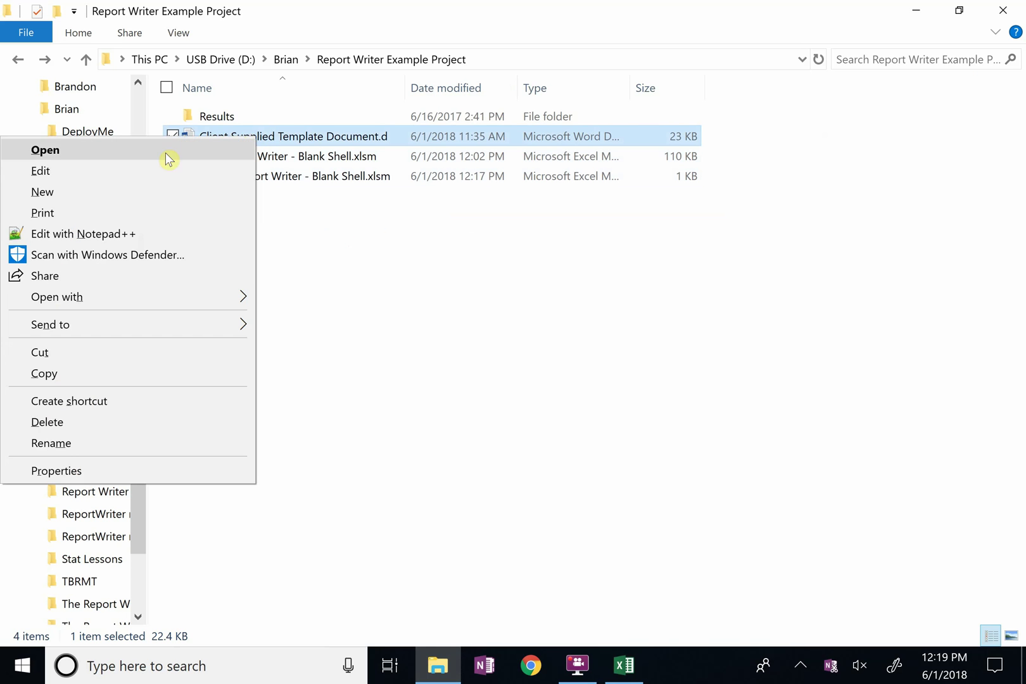
pyautogui.click(76, 376)
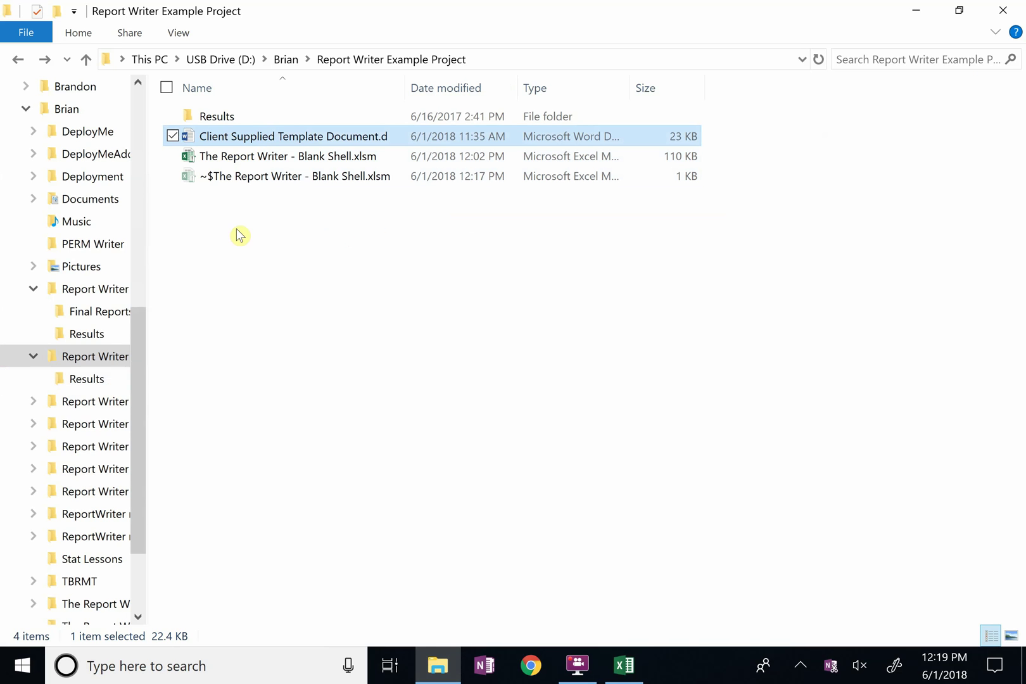
pyautogui.rightClick(233, 225)
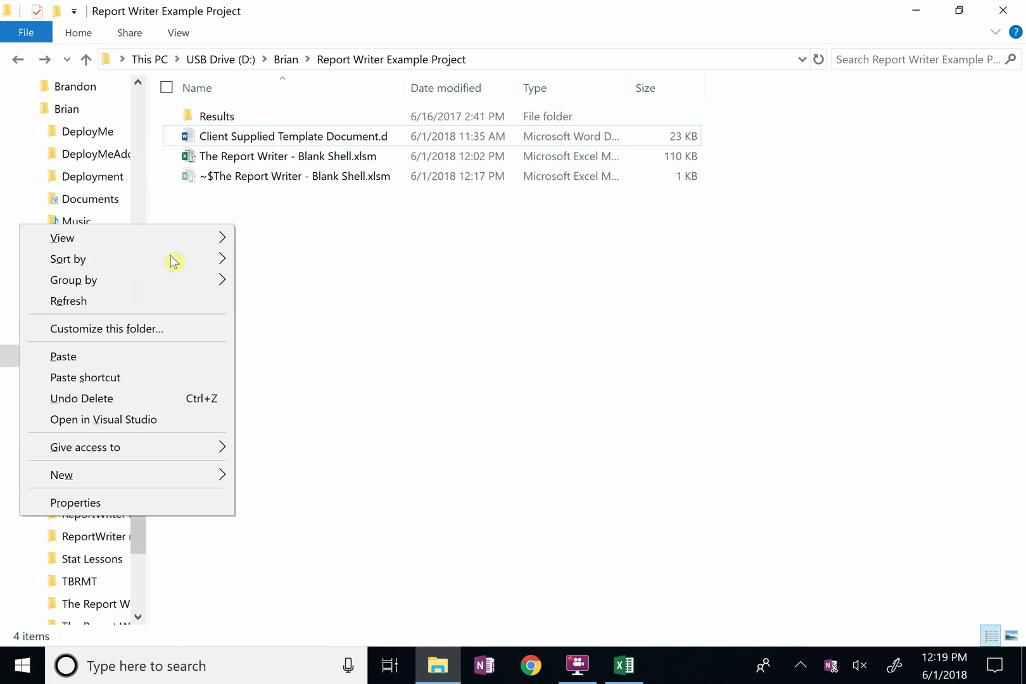
pyautogui.click(103, 358)
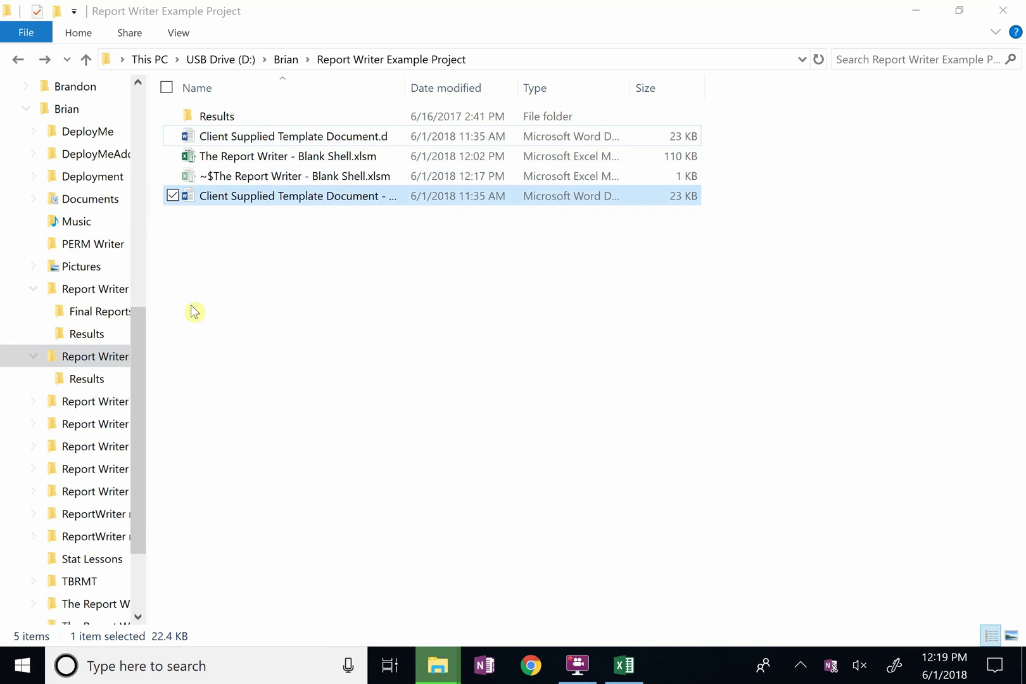
# - Rename the copied client template document as Example Project_Template.docx
pyautogui.click(334, 196)
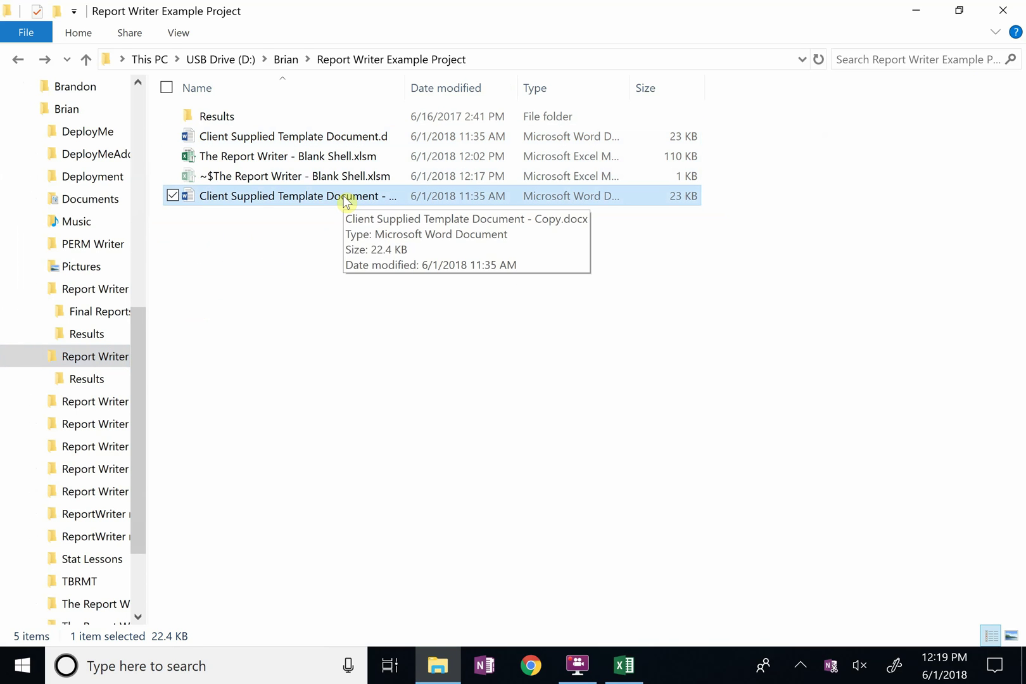
pyautogui.click(344, 197)
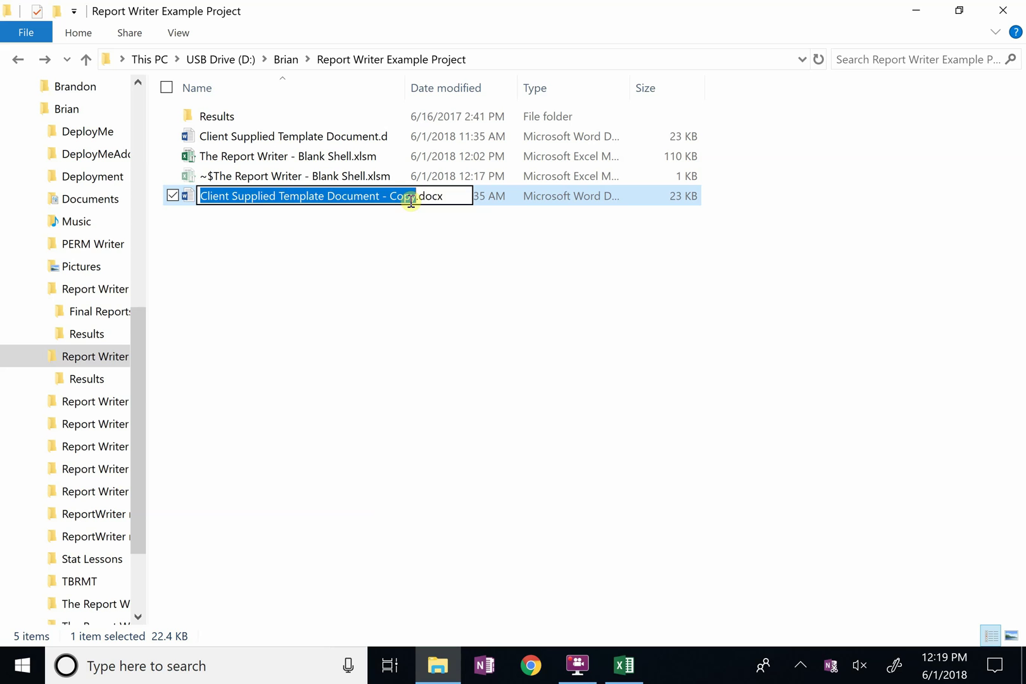
pyautogui.write('Example P')
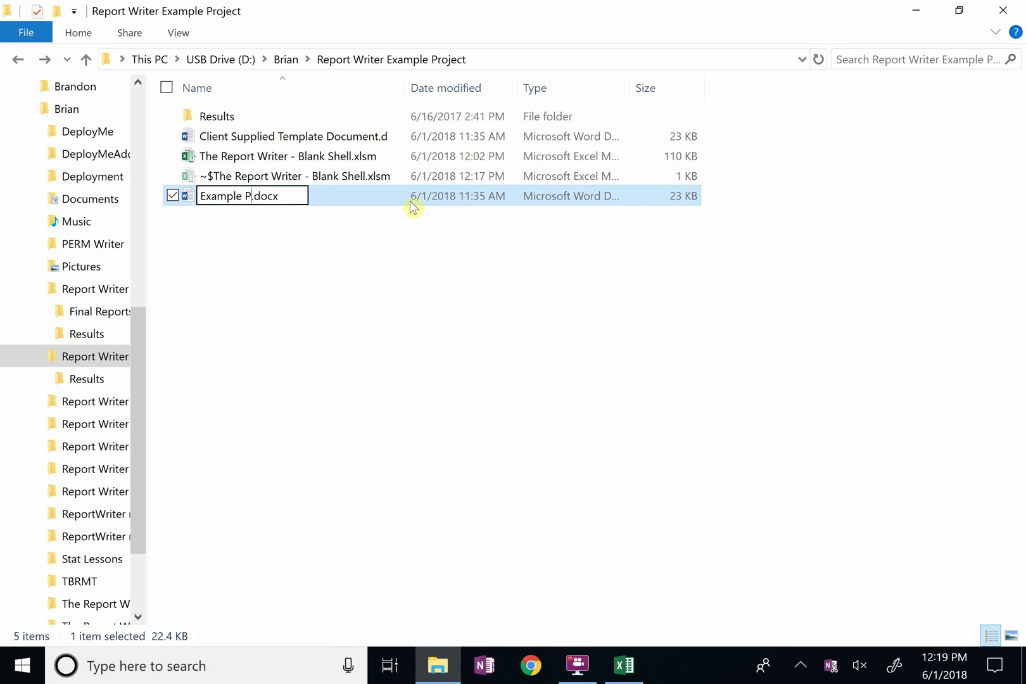
pyautogui.write('roject')
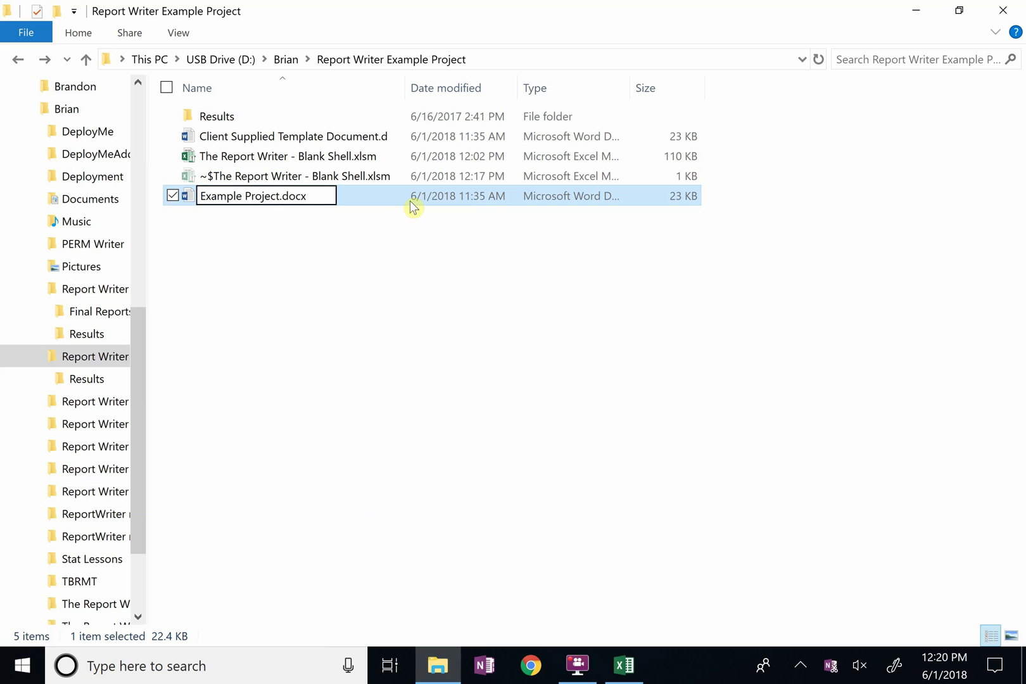
pyautogui.write('_Template')
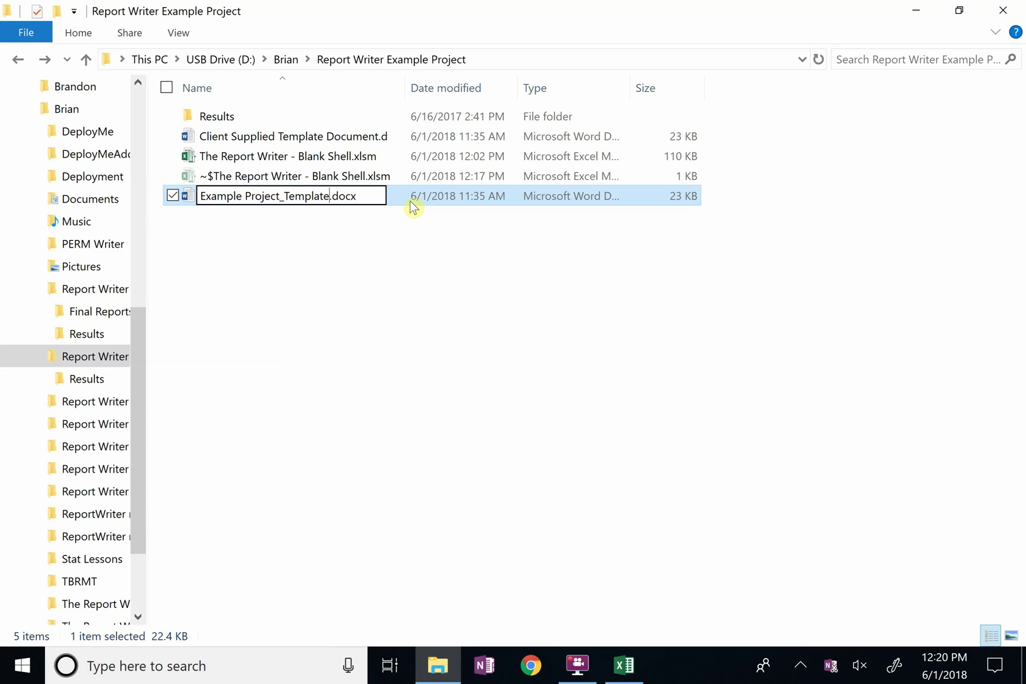
pyautogui.click(384, 279)
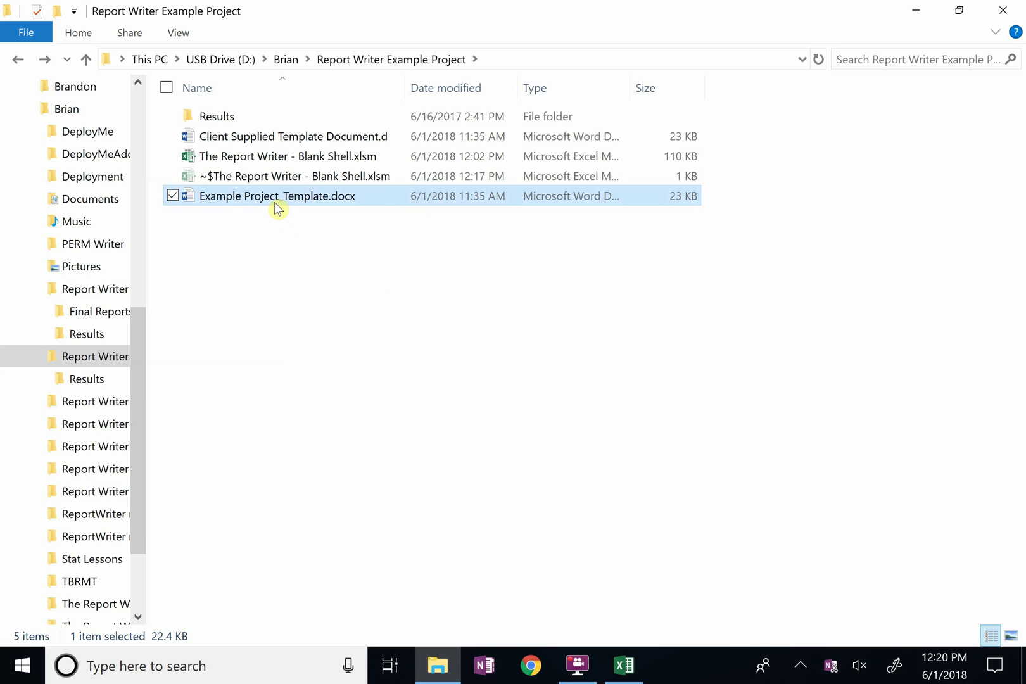
# - Copy the full file name Example Project_Template.docx and enter it as the Report File in cell A5 of the Excel workbook's Current Parameters sheet
pyautogui.click(276, 202)
pyautogui.click(273, 201)
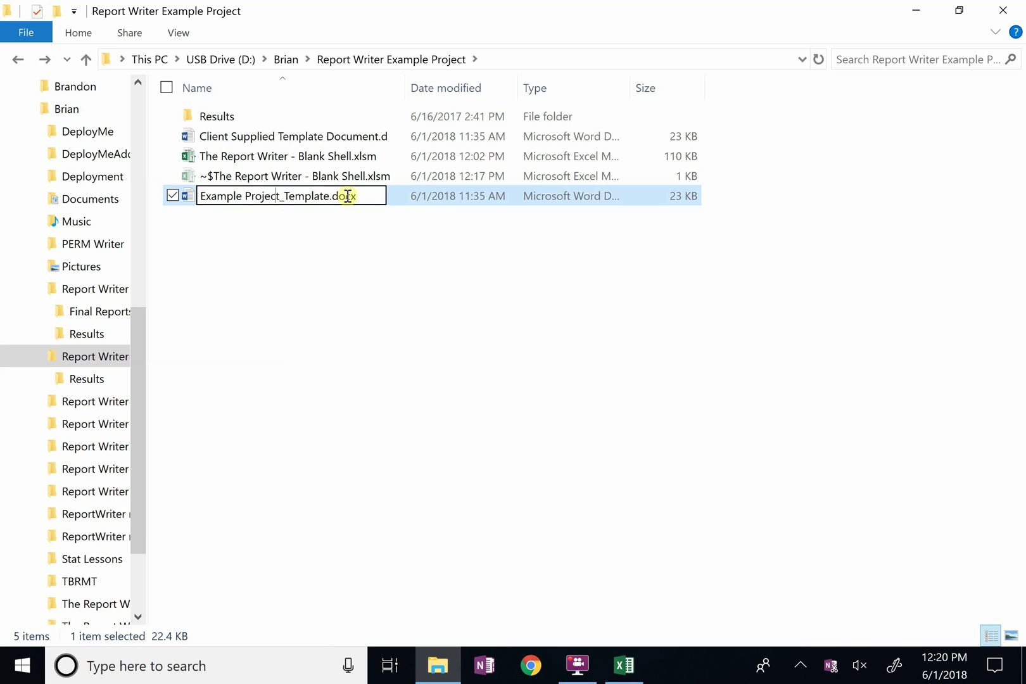
pyautogui.moveTo(359, 197); pyautogui.dragTo(145, 163)
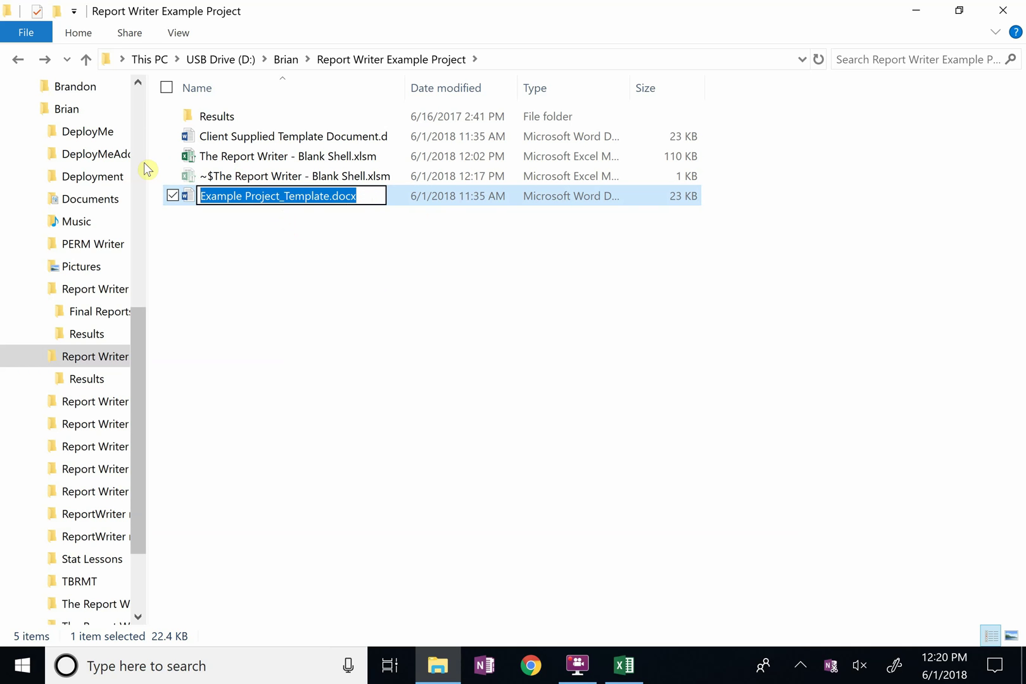
pyautogui.click(625, 665)
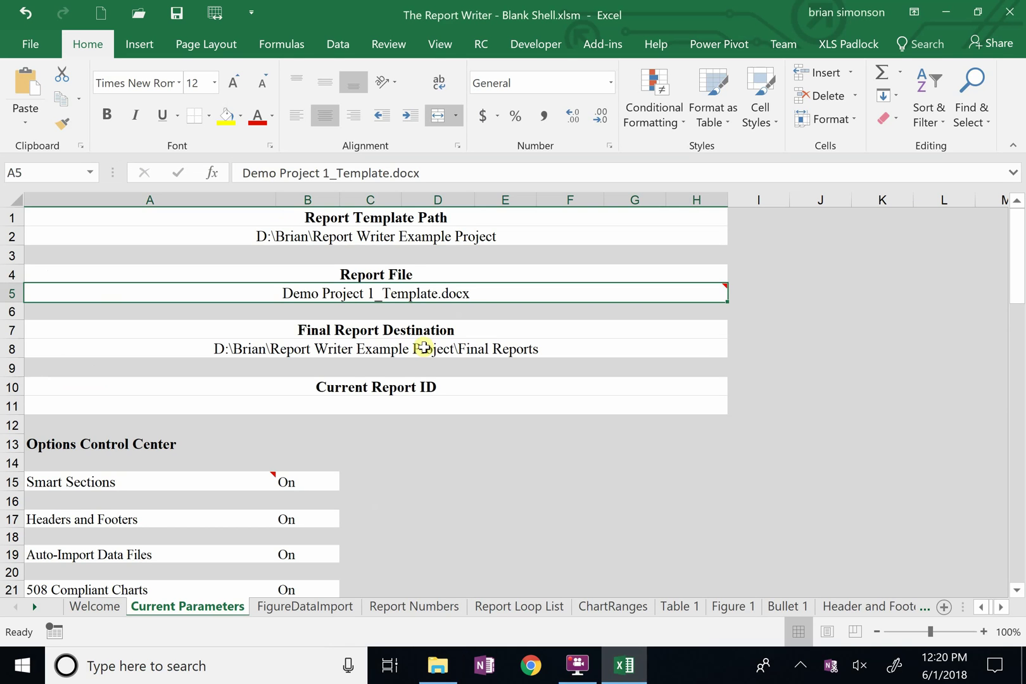
pyautogui.tripleClick(298, 168)
pyautogui.hotkey('ctrl', 'v')
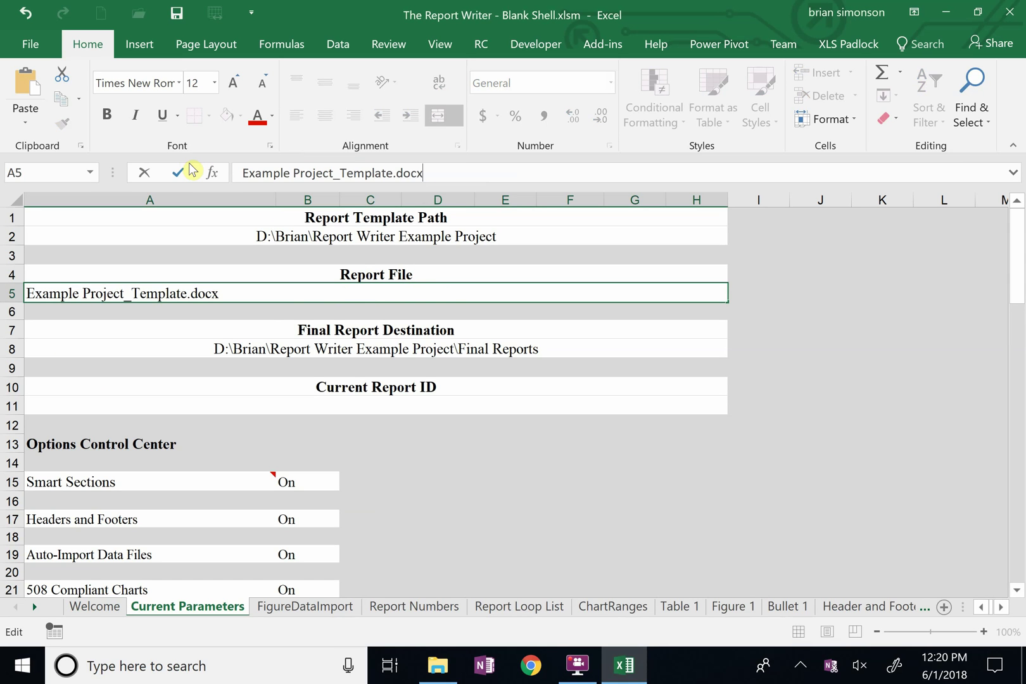
pyautogui.press('Return')
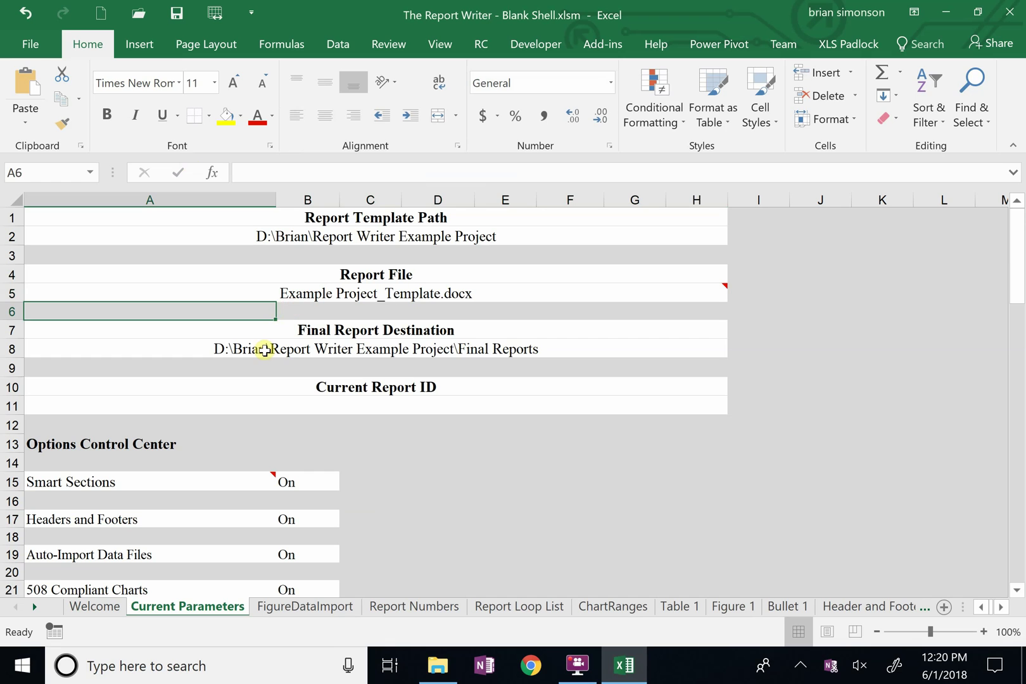
# - Check the Final Report Destination formula, then switch to File Explorer and create a folder named Final Reports in the Report Writer Example Project folder
pyautogui.click(265, 350)
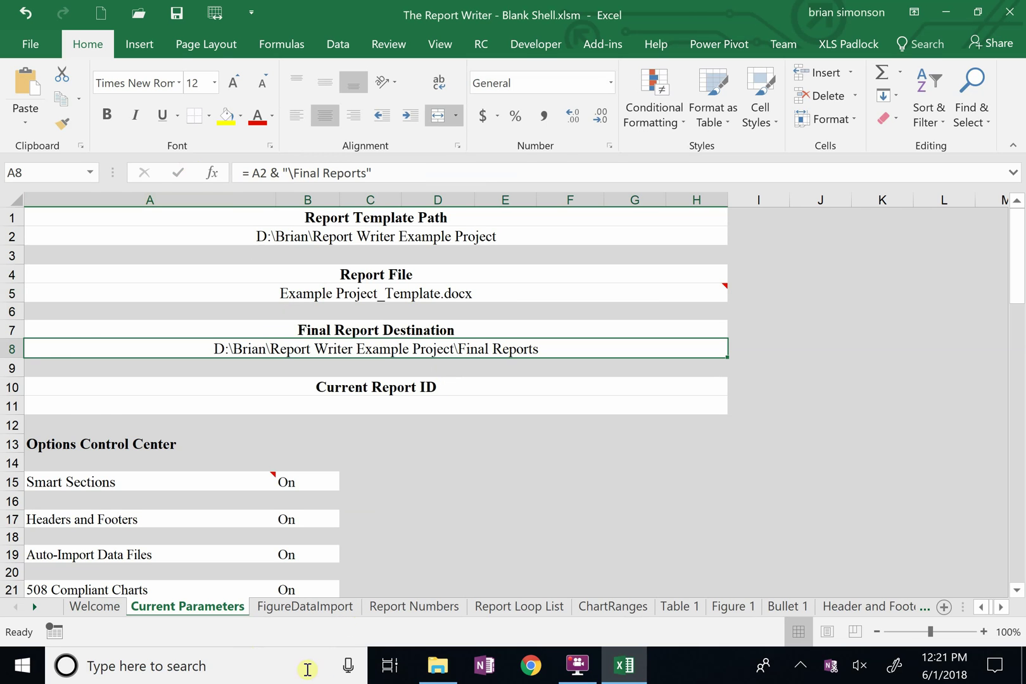
pyautogui.click(431, 670)
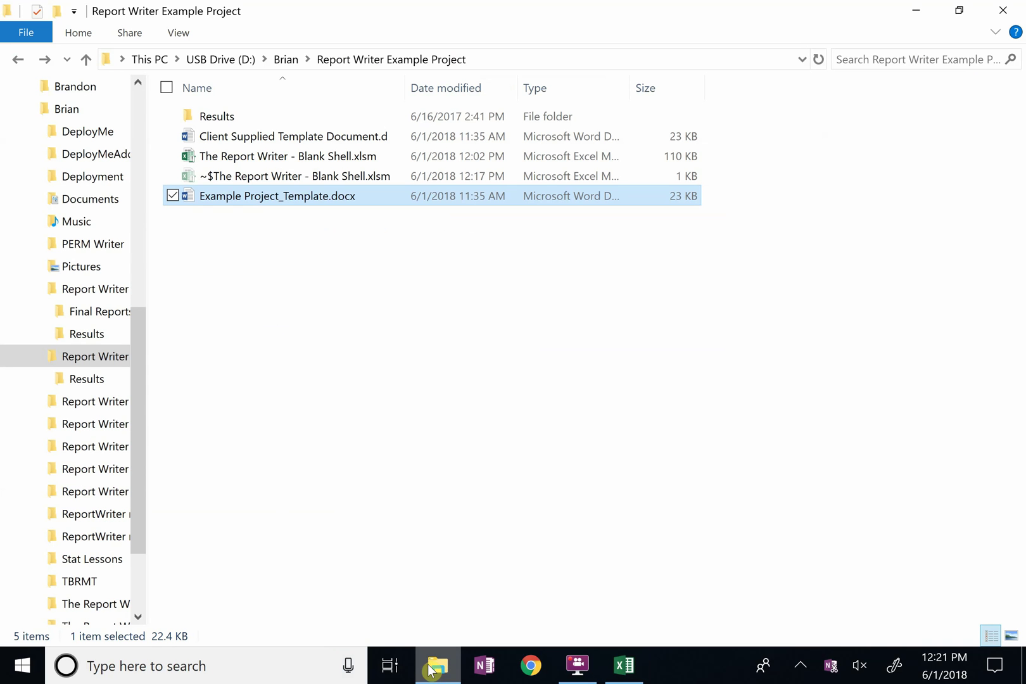
pyautogui.rightClick(263, 328)
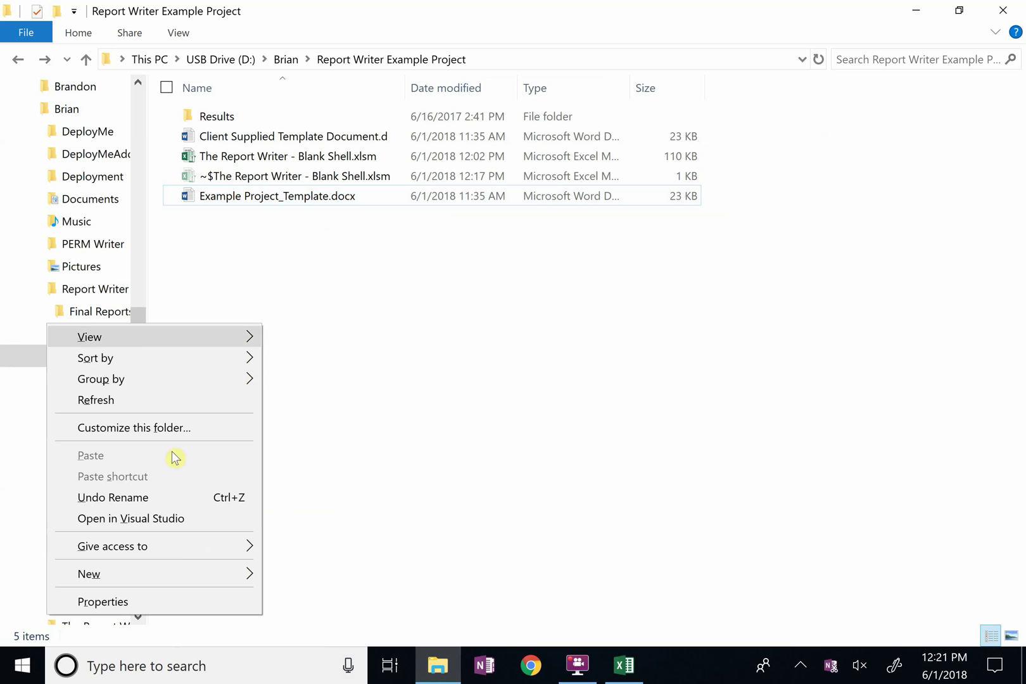
pyautogui.moveTo(178, 586)
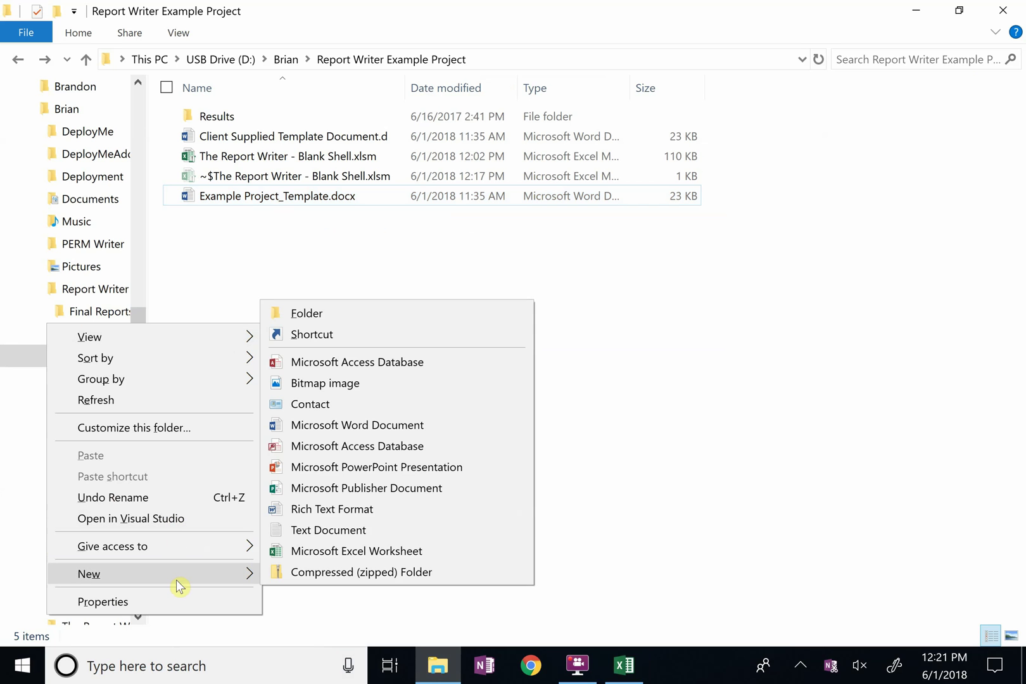
pyautogui.click(329, 315)
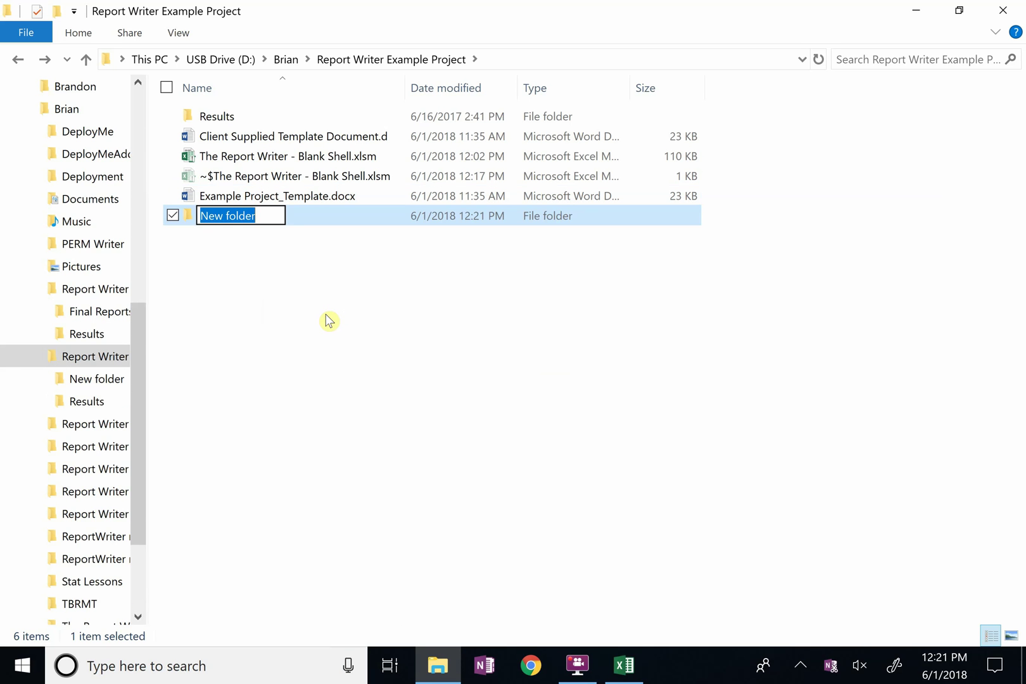
pyautogui.write('Fianl ')
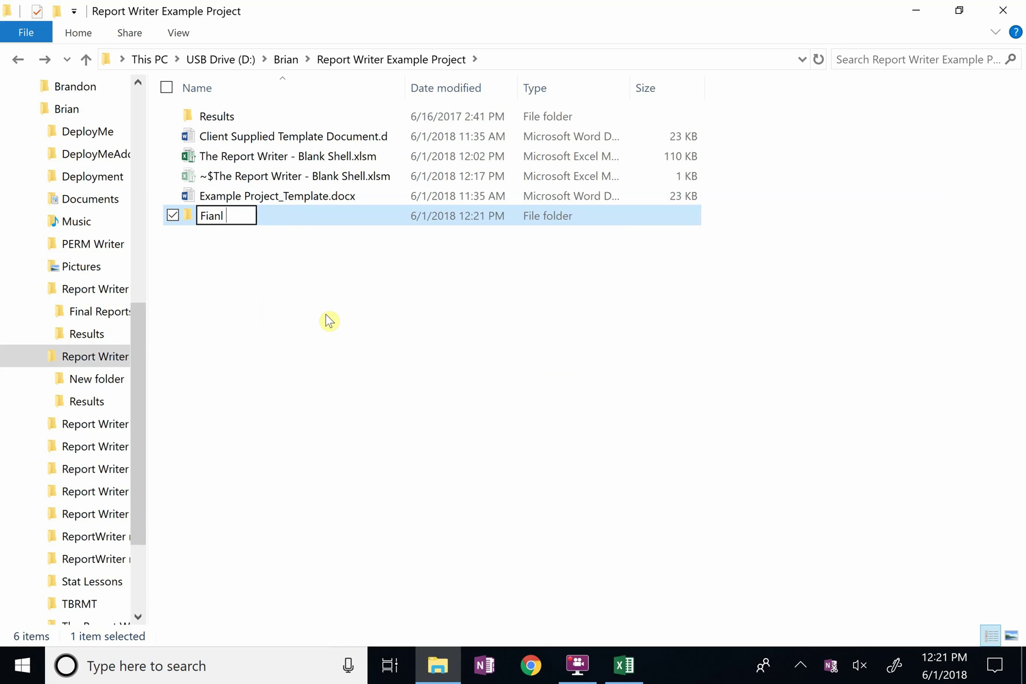
pyautogui.write('Reports')
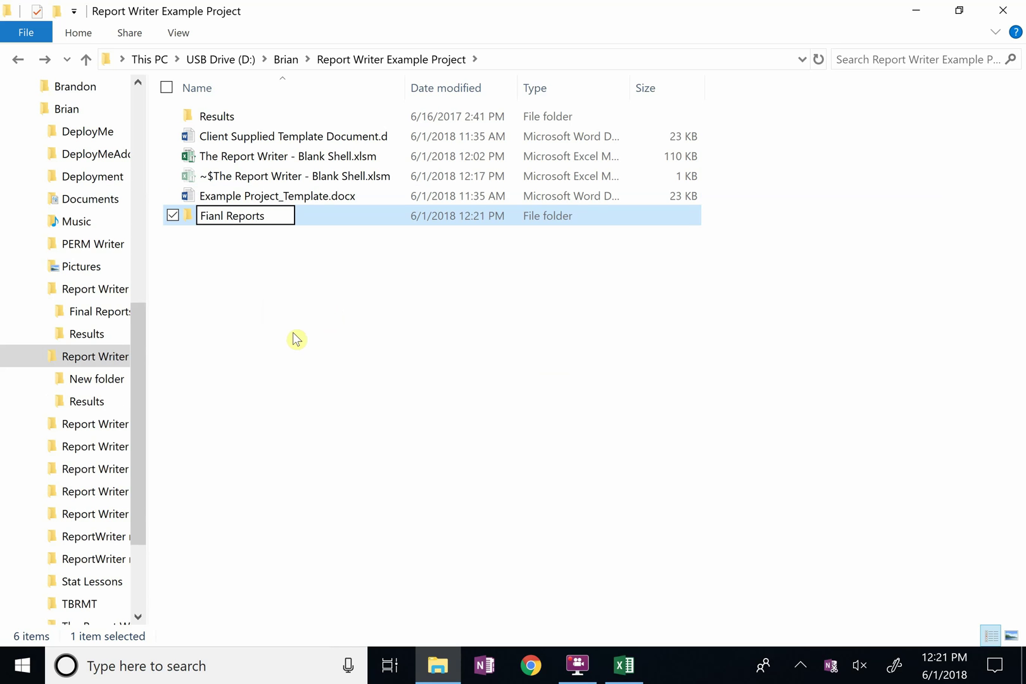
pyautogui.click(228, 216)
pyautogui.press('BackSpace')
pyautogui.press('BackSpace')
pyautogui.press('BackSpace')
pyautogui.press('BackSpace')
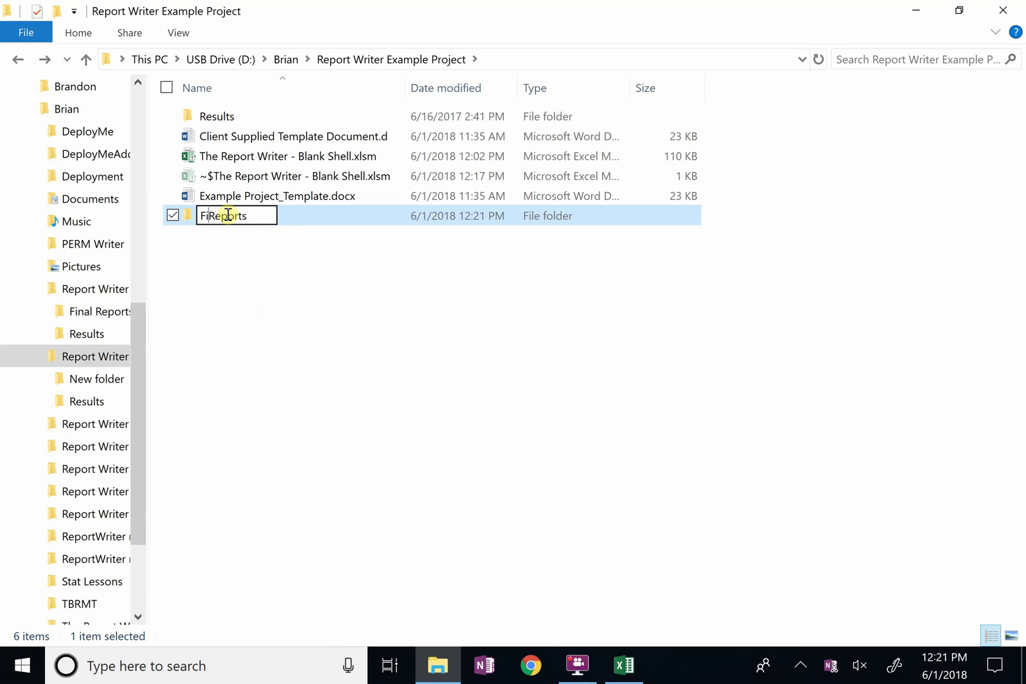
pyautogui.write('nal')
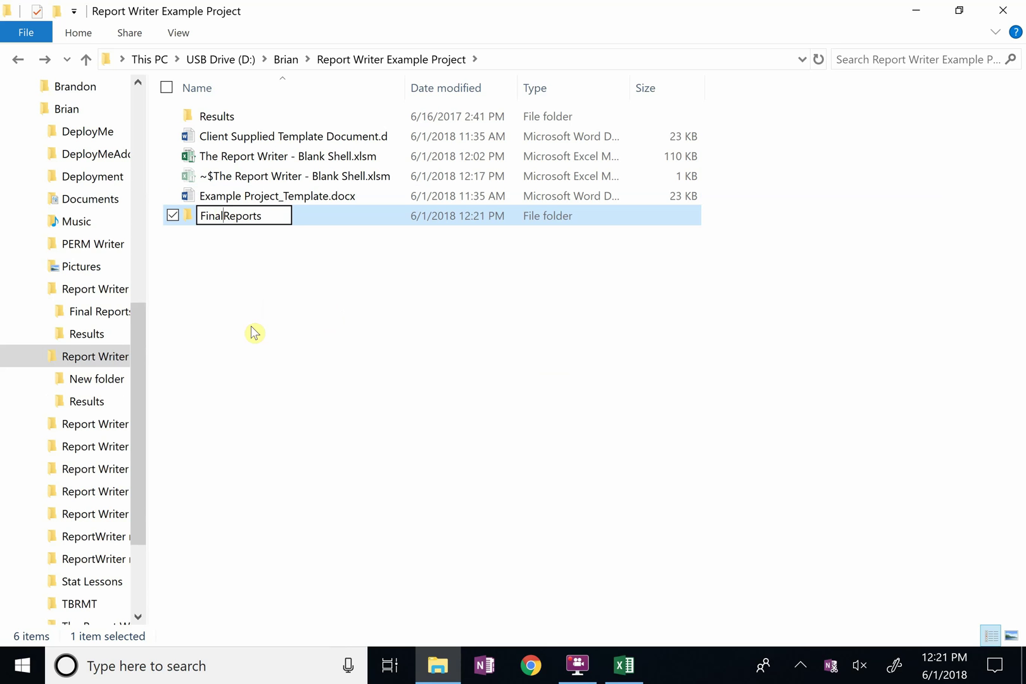
pyautogui.click(221, 311)
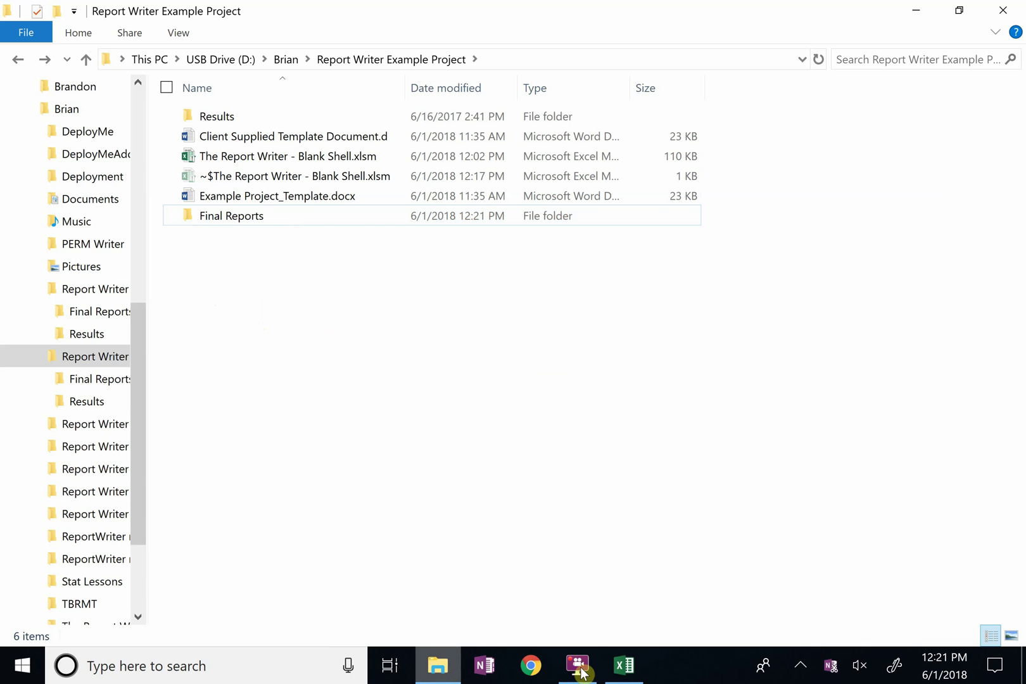
# - Switch back to the Excel workbook and enter A as the Current Report ID in cell A11
pyautogui.click(624, 665)
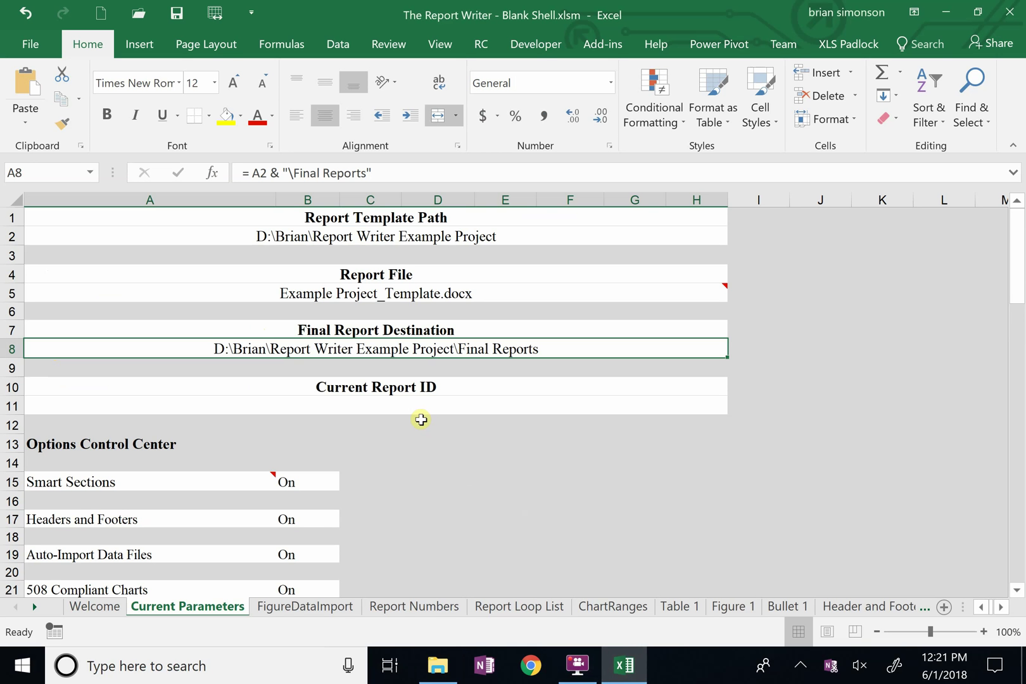
pyautogui.click(396, 406)
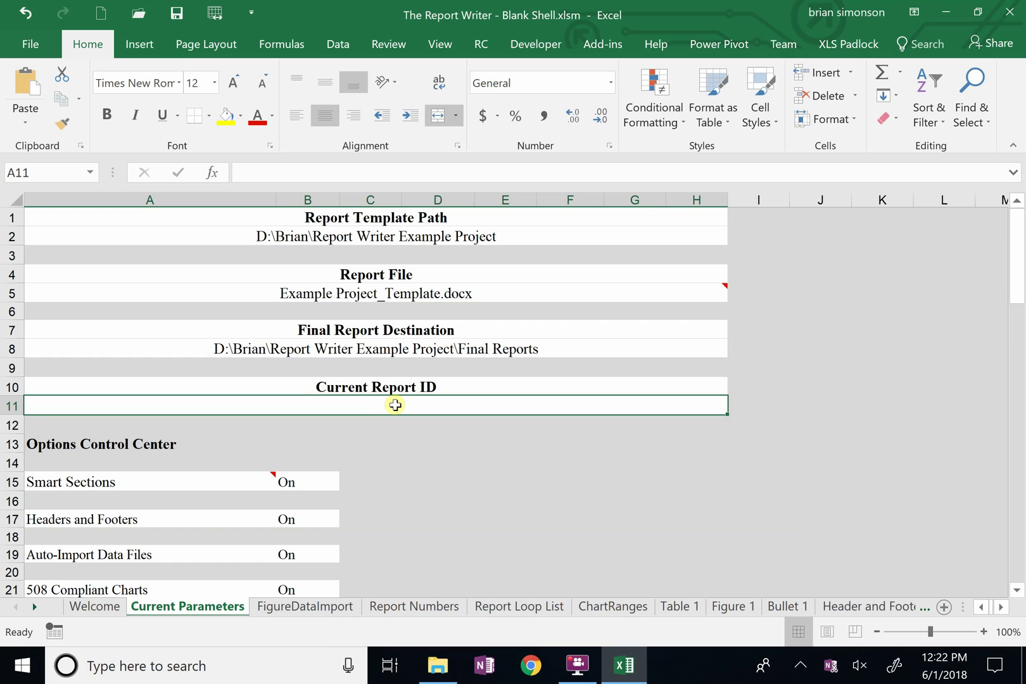
pyautogui.write('A')
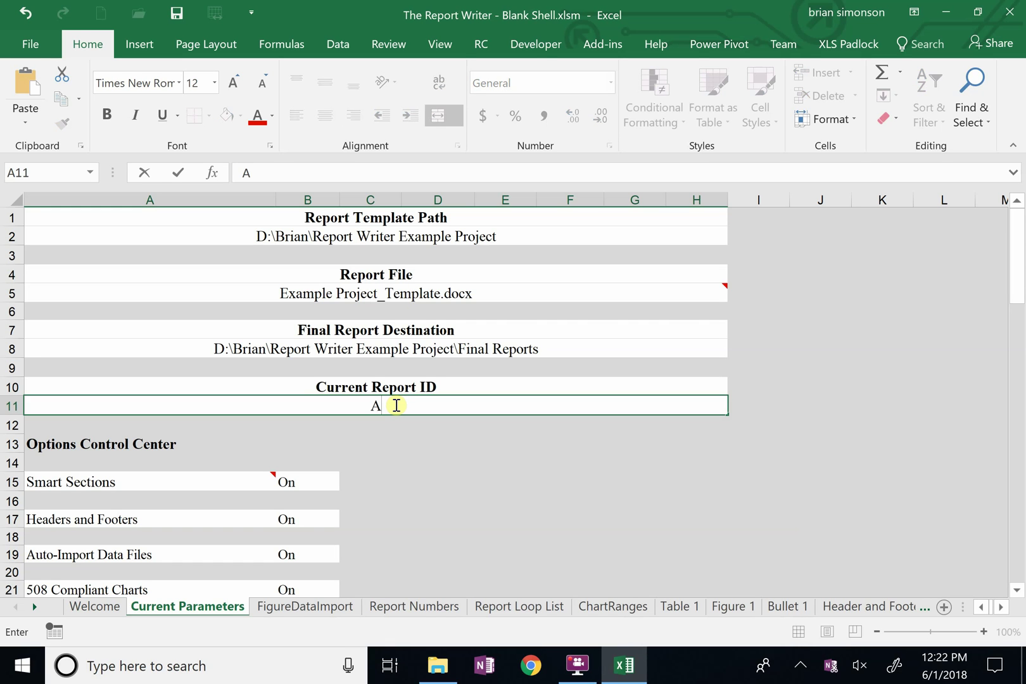
pyautogui.press('Return')
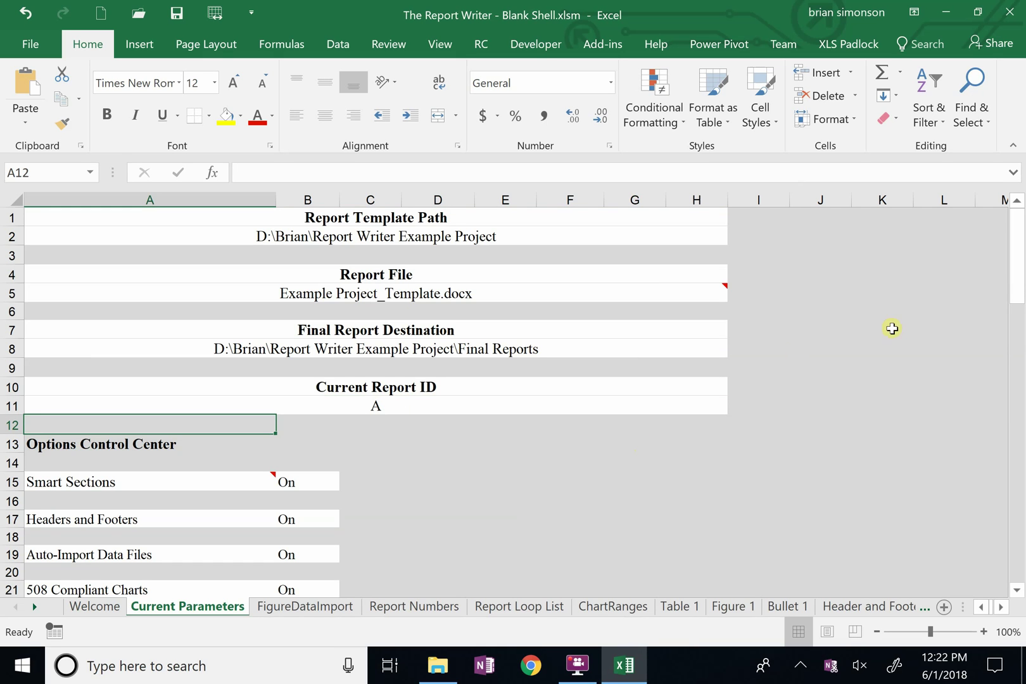
# - Set the Smart Sections option in the Options Control Center to Off
pyautogui.moveTo(1020, 280); pyautogui.dragTo(982, 311)
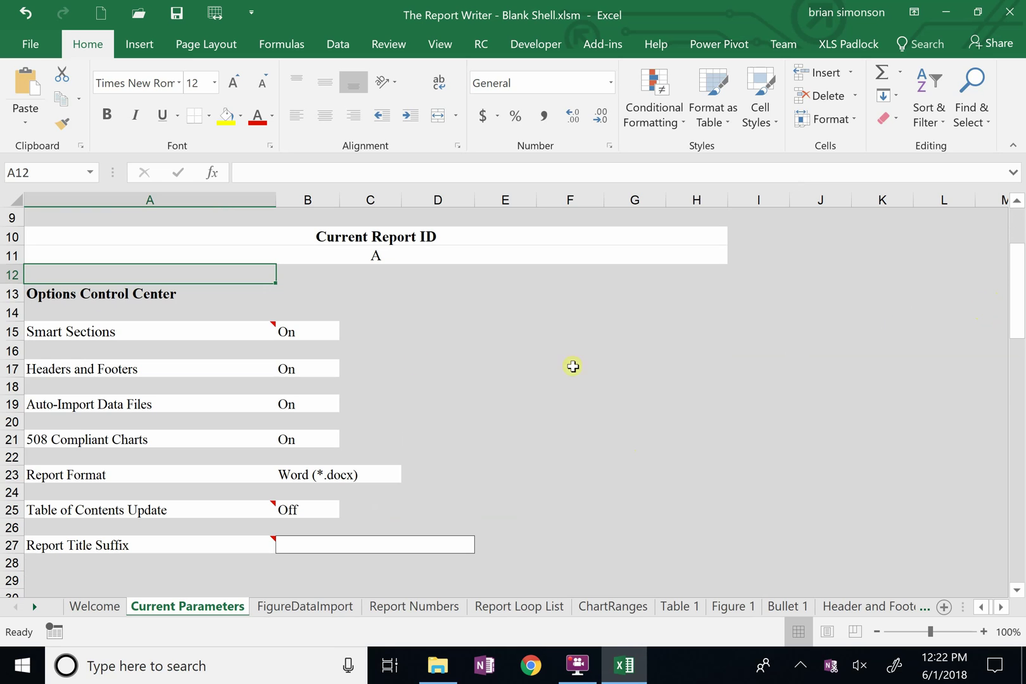
pyautogui.click(300, 333)
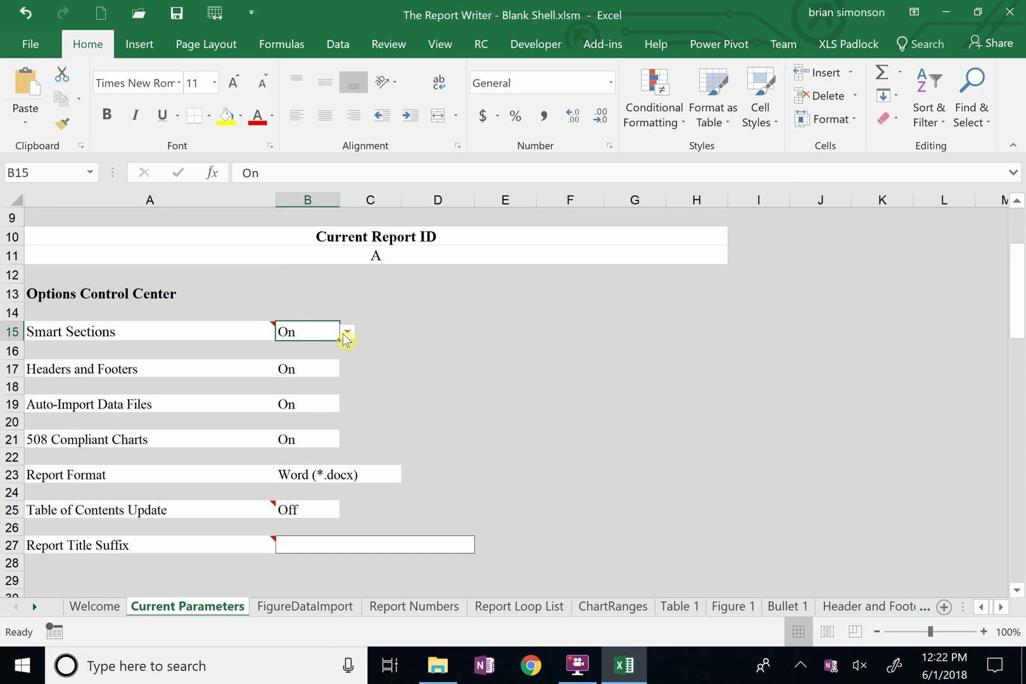
pyautogui.click(347, 332)
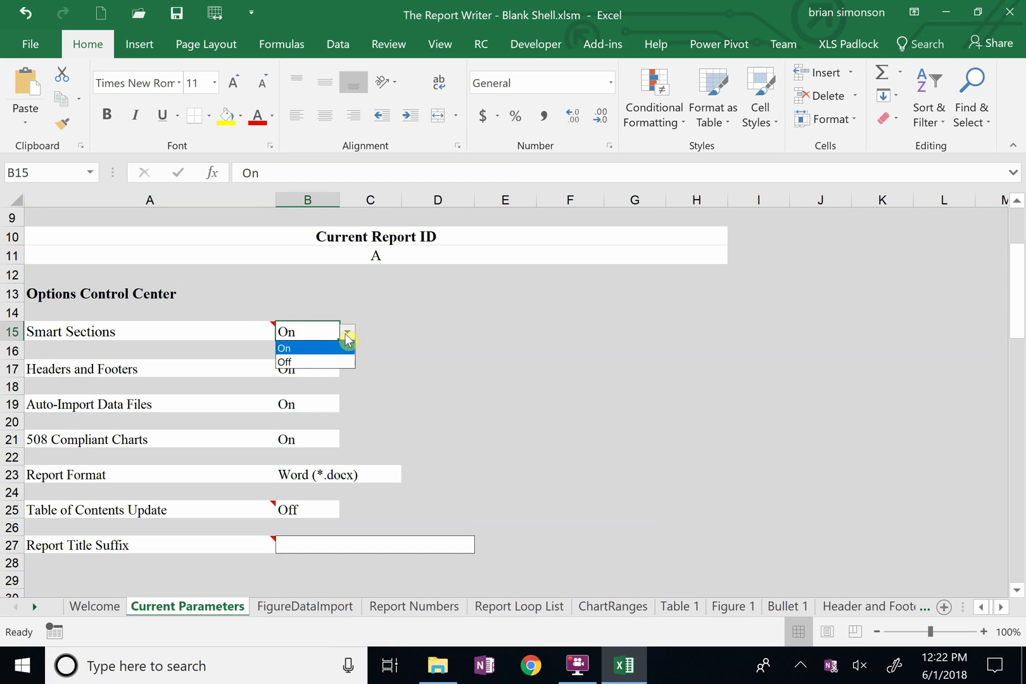
pyautogui.click(327, 362)
pyautogui.click(361, 364)
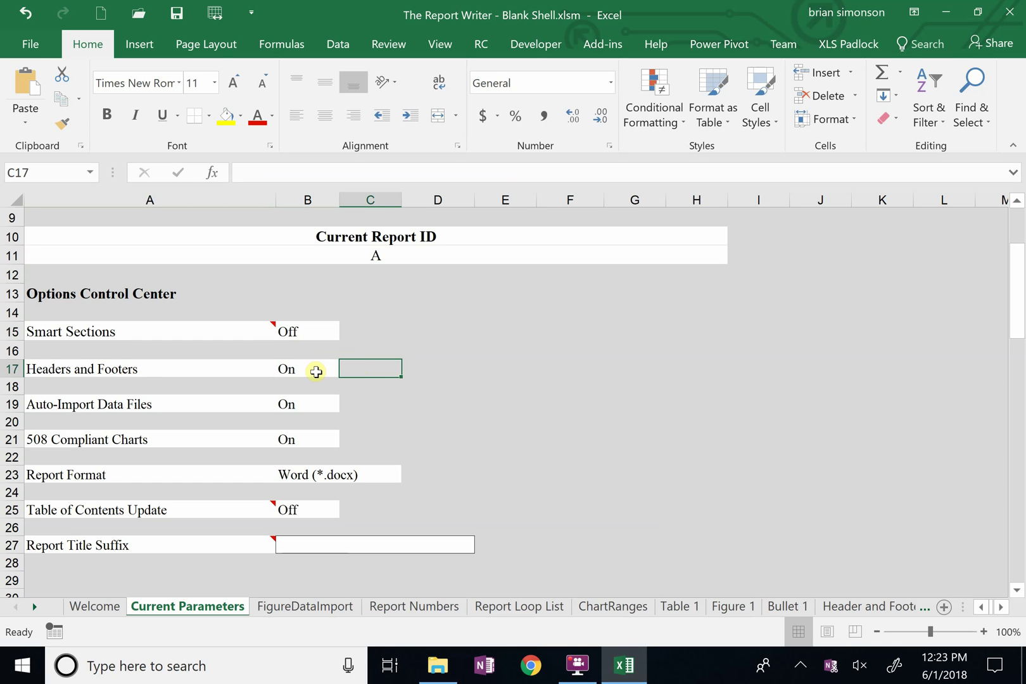
# - Review the Auto-Import Data Files setting and the available Report Format choices without changing them
pyautogui.click(291, 405)
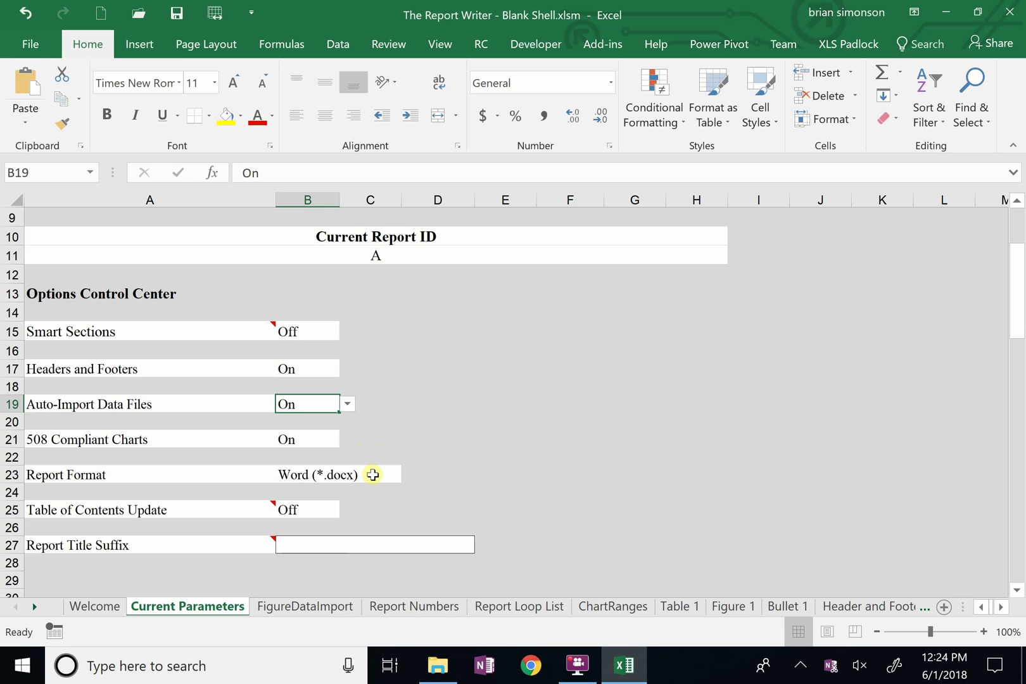
pyautogui.click(373, 475)
pyautogui.click(411, 476)
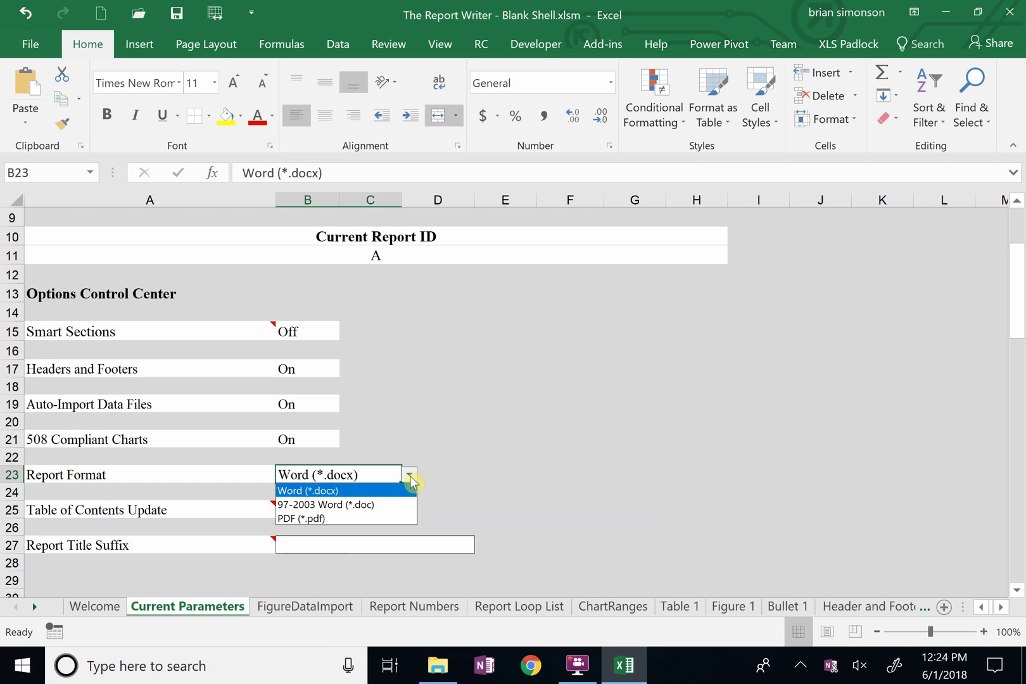
pyautogui.click(473, 475)
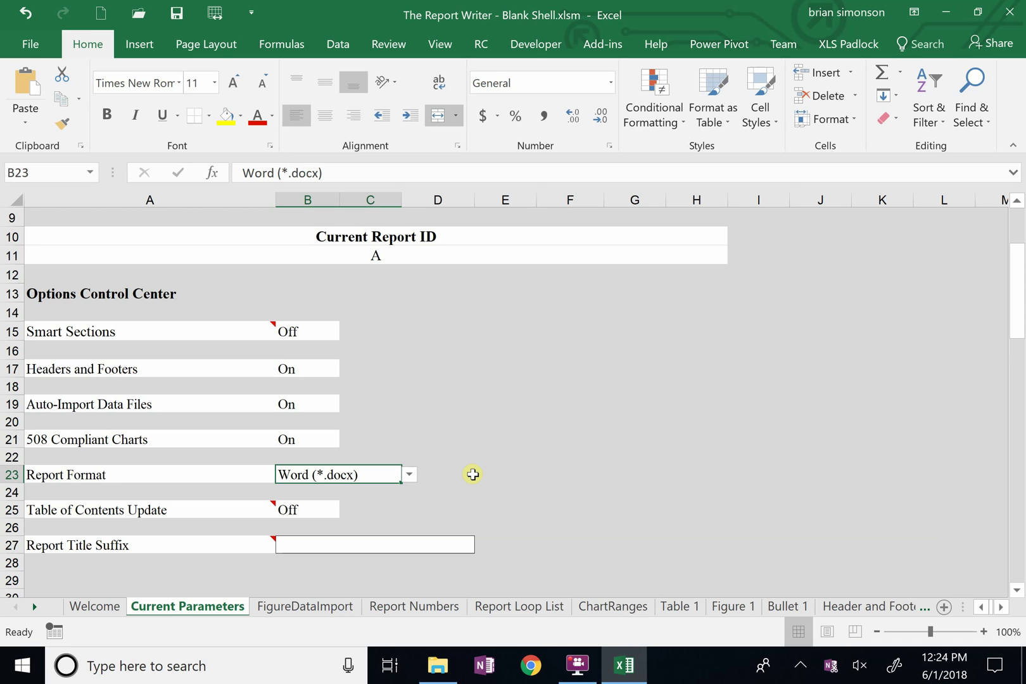
# - Set the Table of Contents Update option in cell B25 to On
pyautogui.click(299, 508)
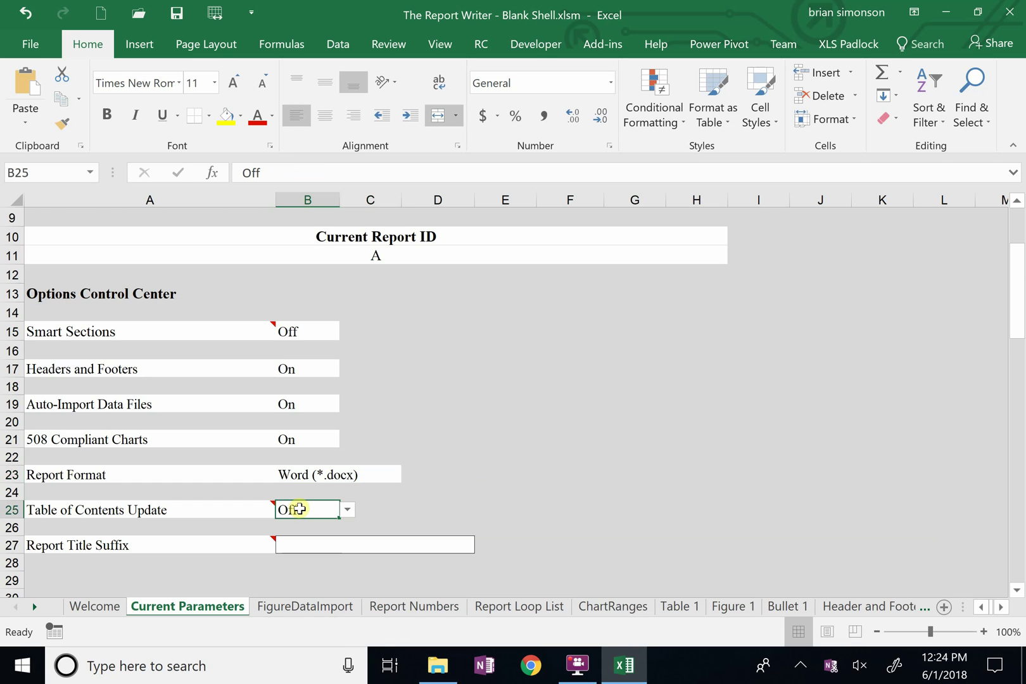
pyautogui.click(346, 511)
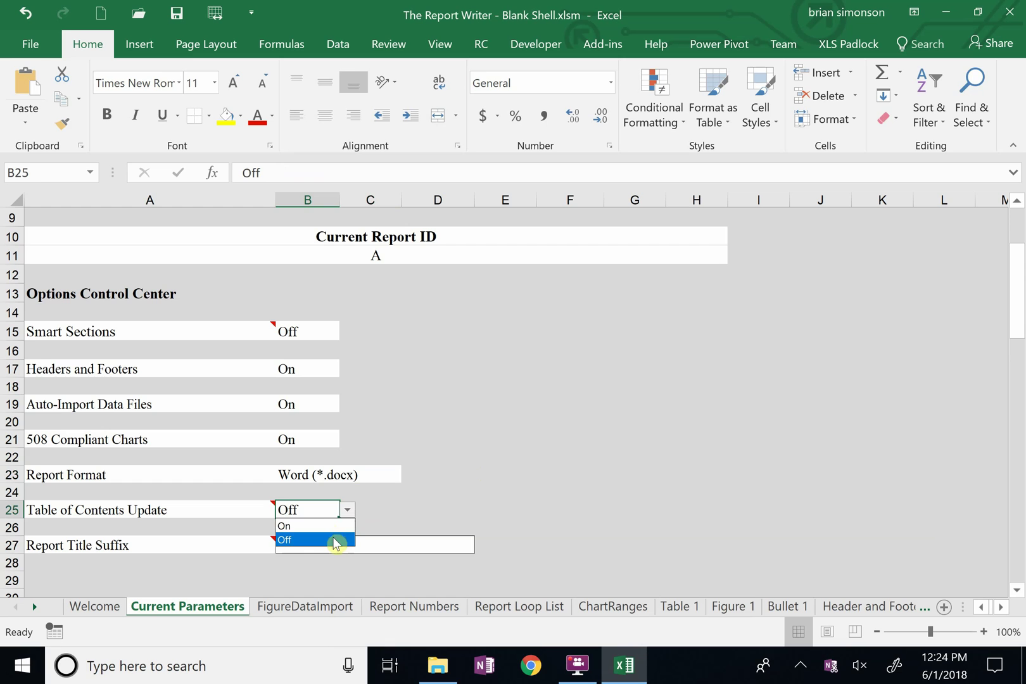
pyautogui.click(323, 528)
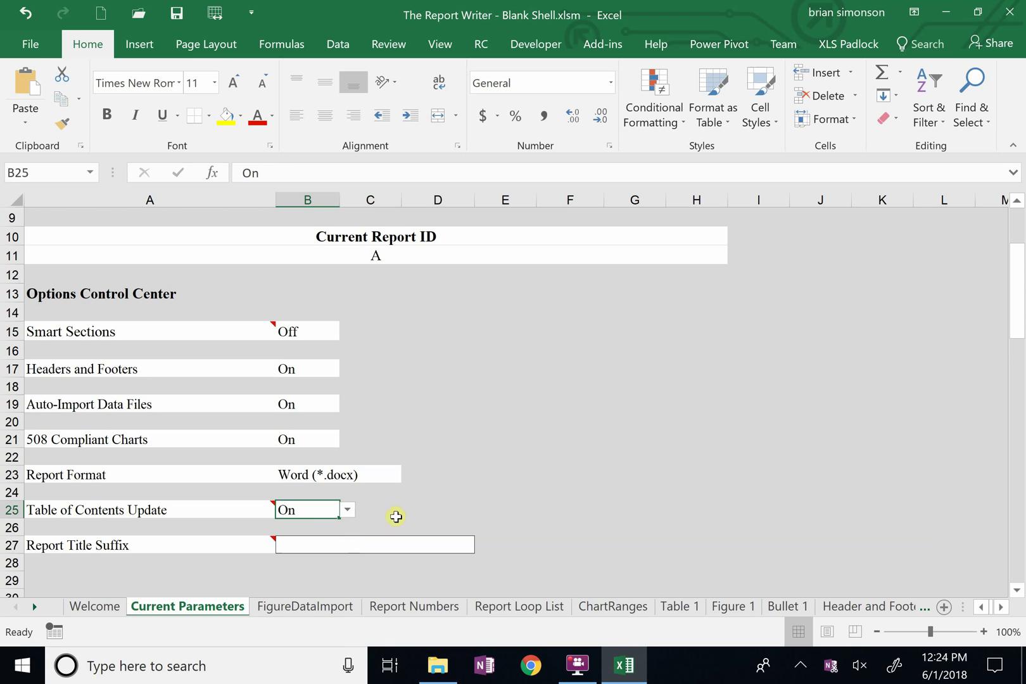
pyautogui.click(397, 518)
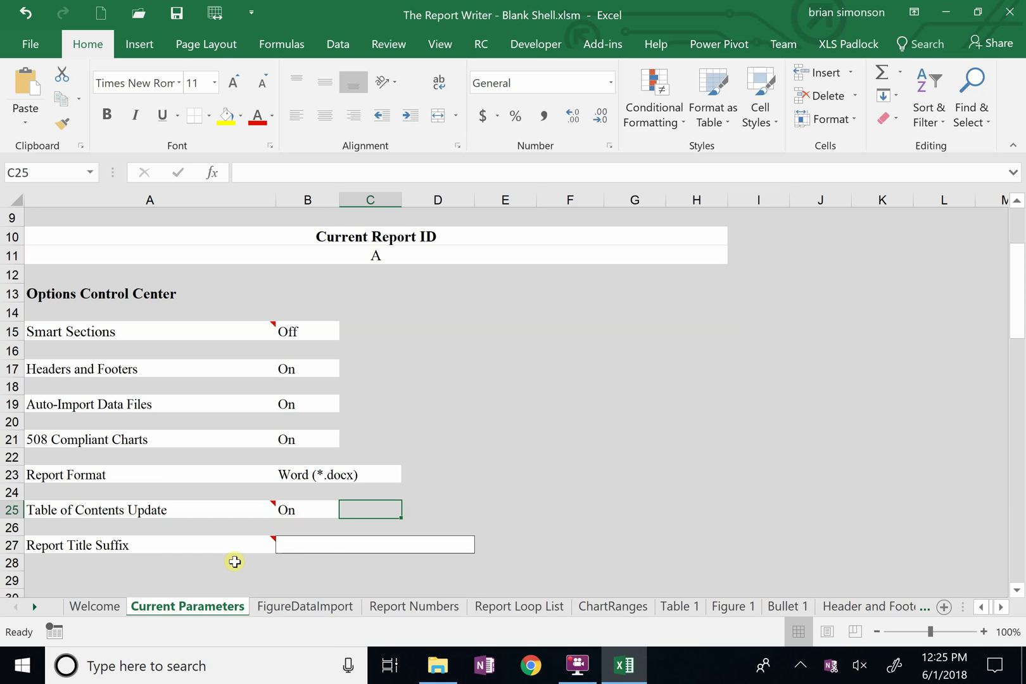
pyautogui.scroll(3, 234, 562)
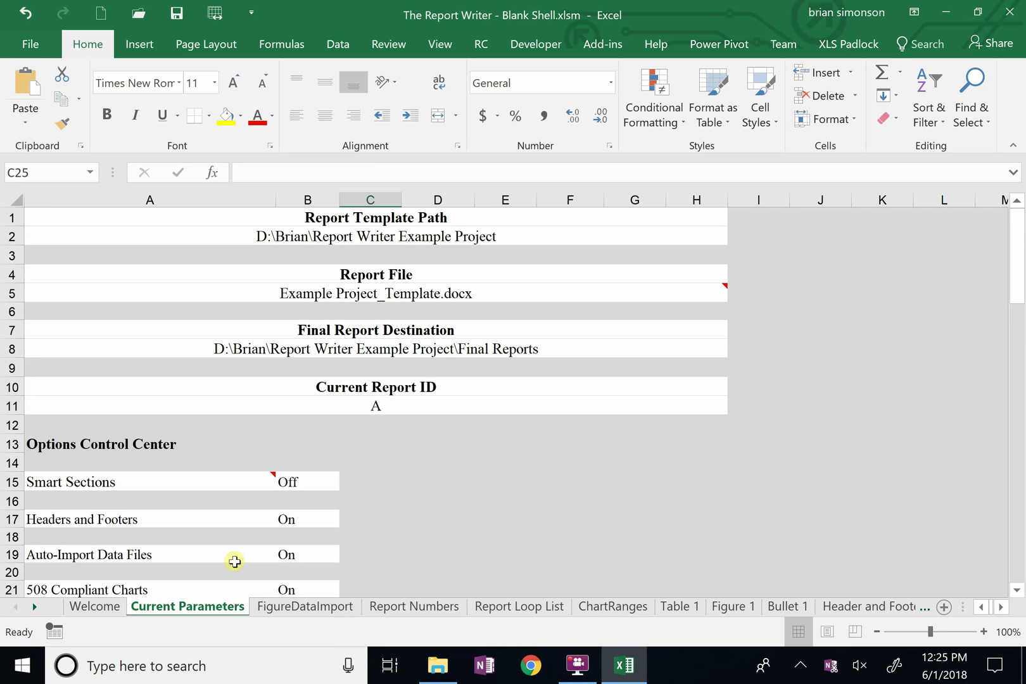
pyautogui.click(584, 665)
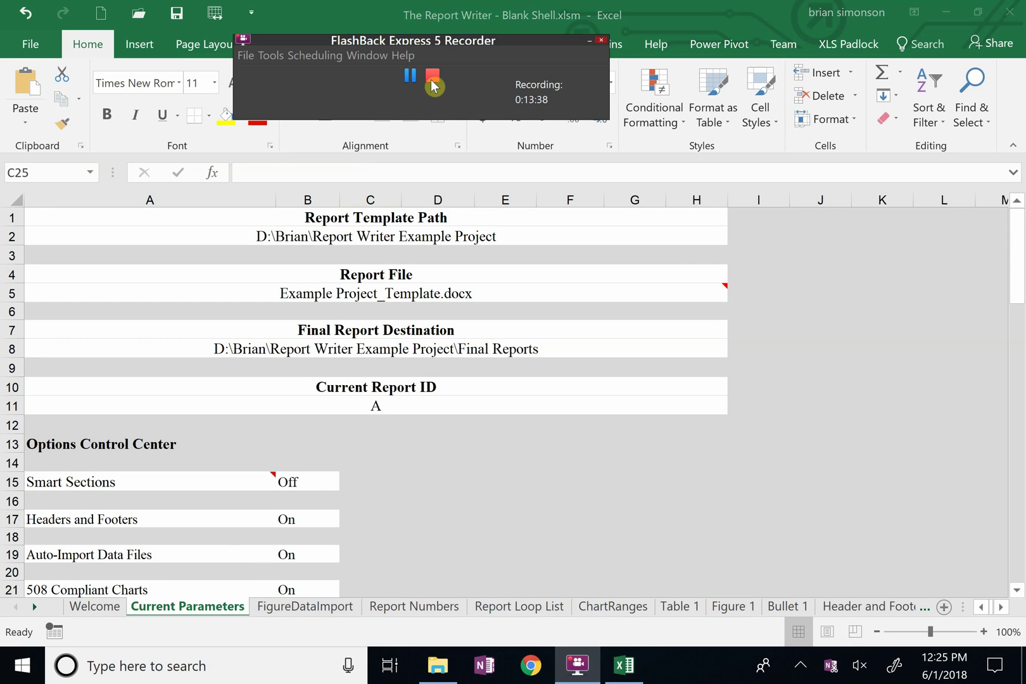